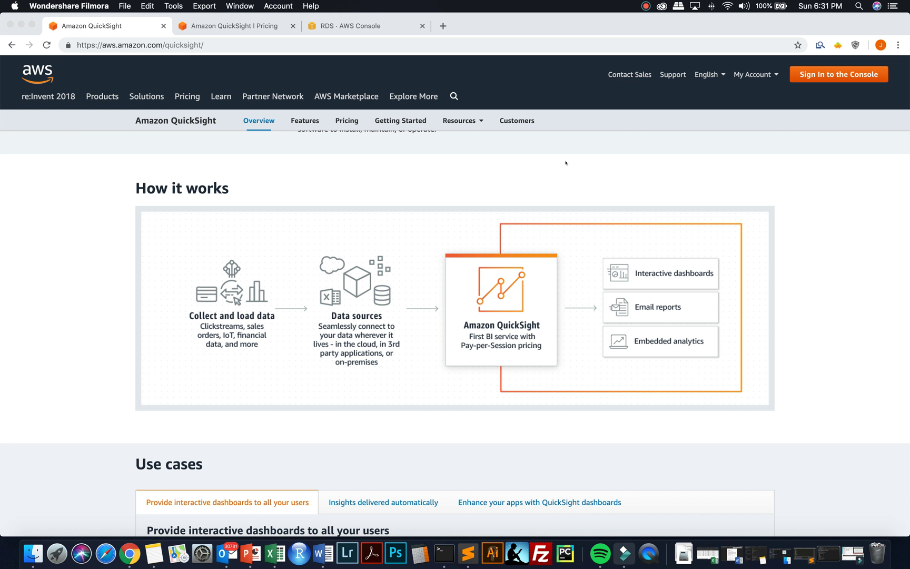
- Show the QuickSight pricing page with Enterprise at $18 per author and $0.30 per reader session
{"action": "left_click", "coordinate": [234, 25]}
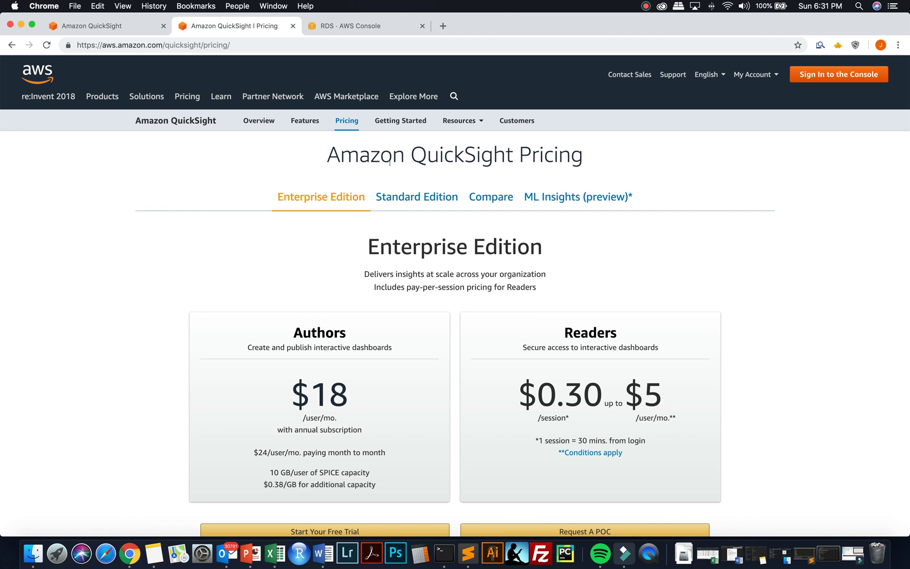
- Switch to Standard Edition pricing: $9 per author monthly on annual billing, $12 month to month
{"action": "left_click", "coordinate": [409, 196]}
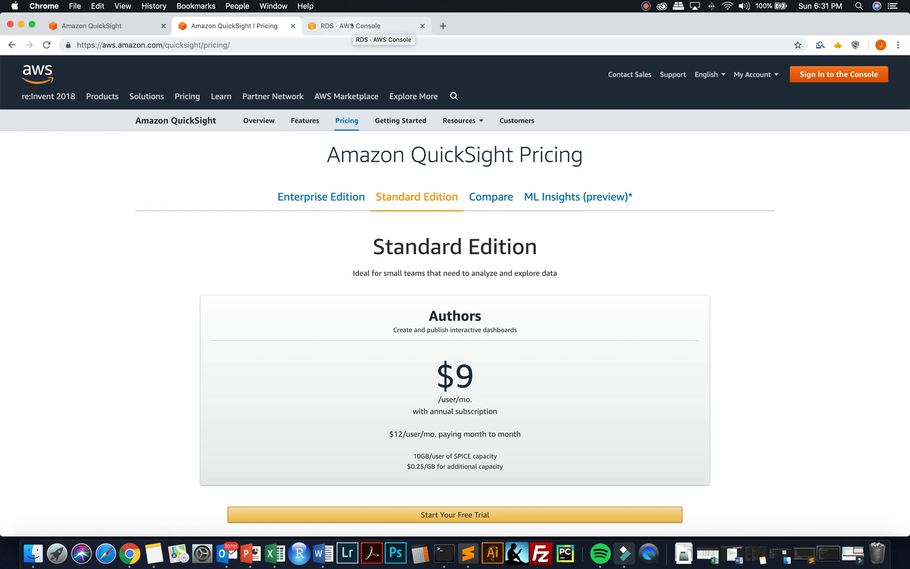
- Go to the RDS Databases list, where the finalproject MariaDB instance shows as available
{"action": "left_click", "coordinate": [352, 25]}
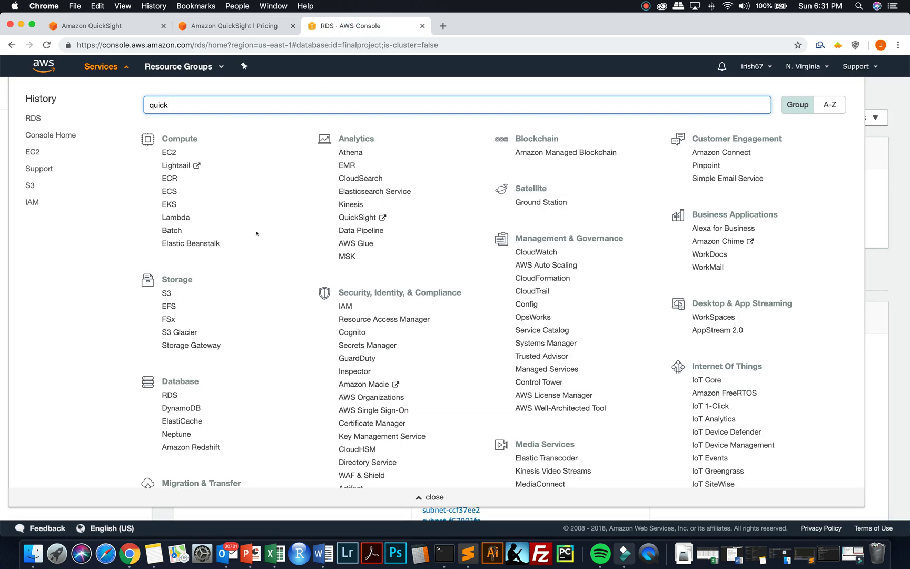
{"action": "key", "text": "BackSpace"}
{"action": "key", "text": "BackSpace"}
{"action": "key", "text": "BackSpace"}
{"action": "key", "text": "BackSpace"}
{"action": "key", "text": "BackSpace"}
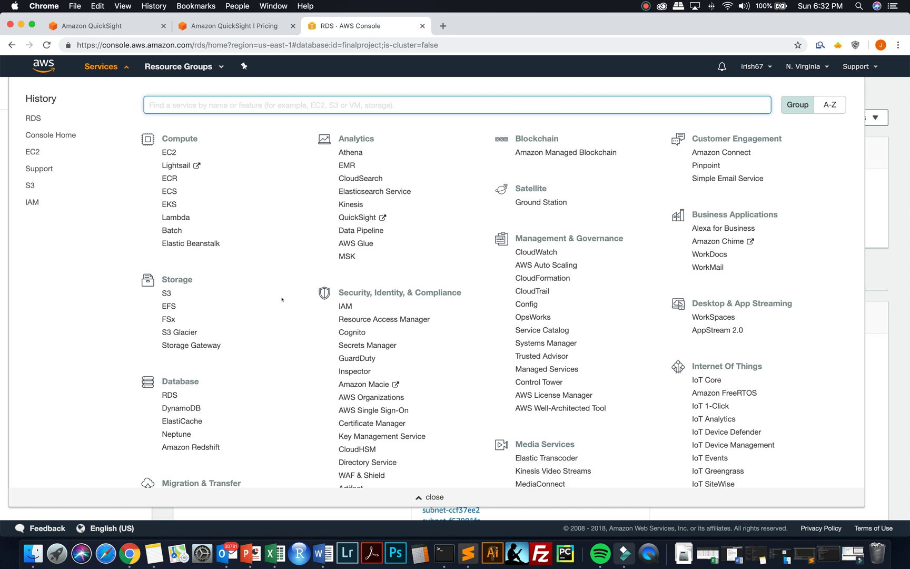
{"action": "left_click", "coordinate": [169, 395]}
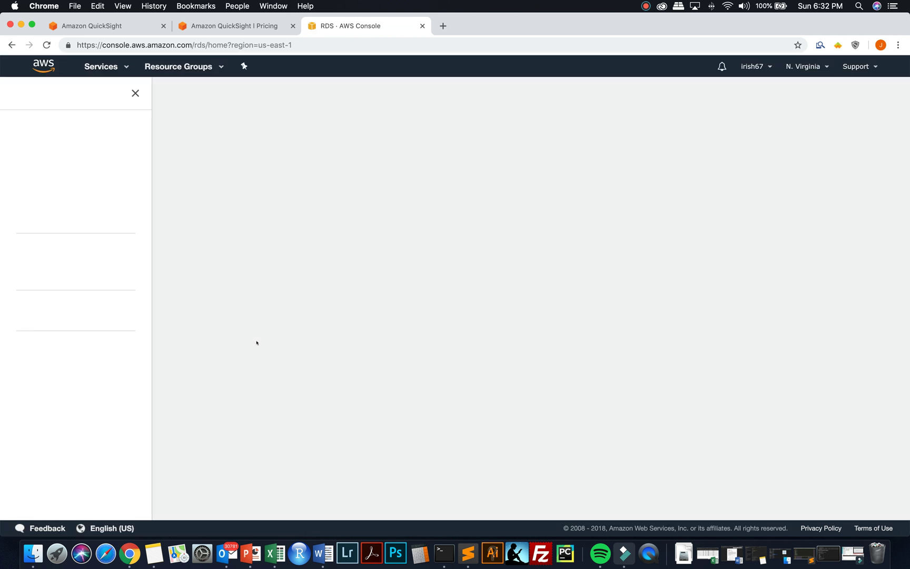
{"action": "left_click", "coordinate": [218, 254]}
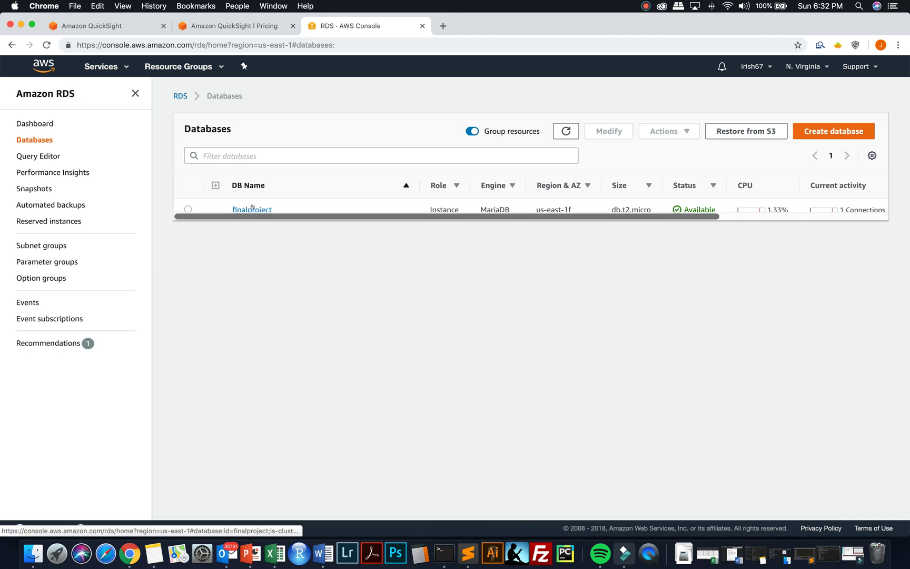
- Review finalproject's endpoint on port 3306, public accessibility Yes, and its four security group rules
{"action": "left_click", "coordinate": [251, 208]}
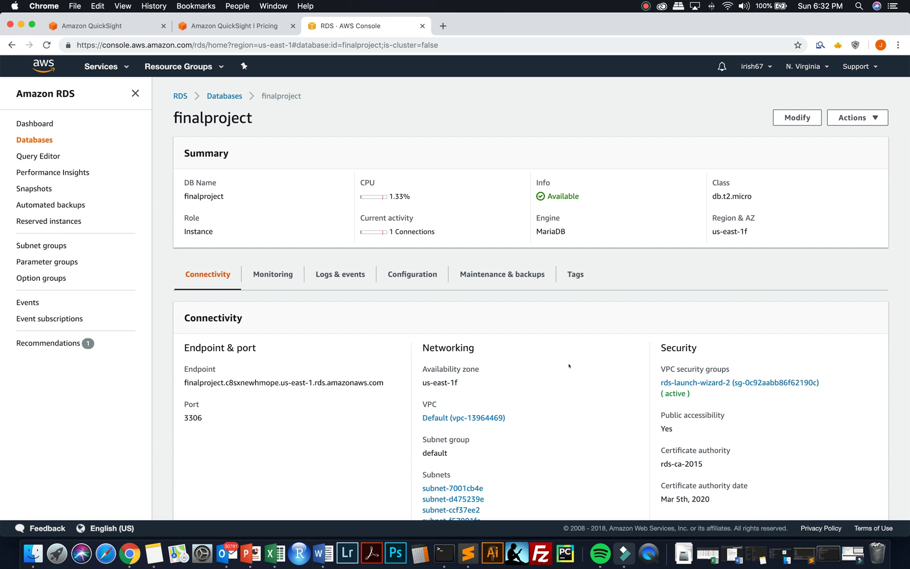
{"action": "scroll", "coordinate": [569, 365], "scroll_direction": "down", "scroll_amount": 5}
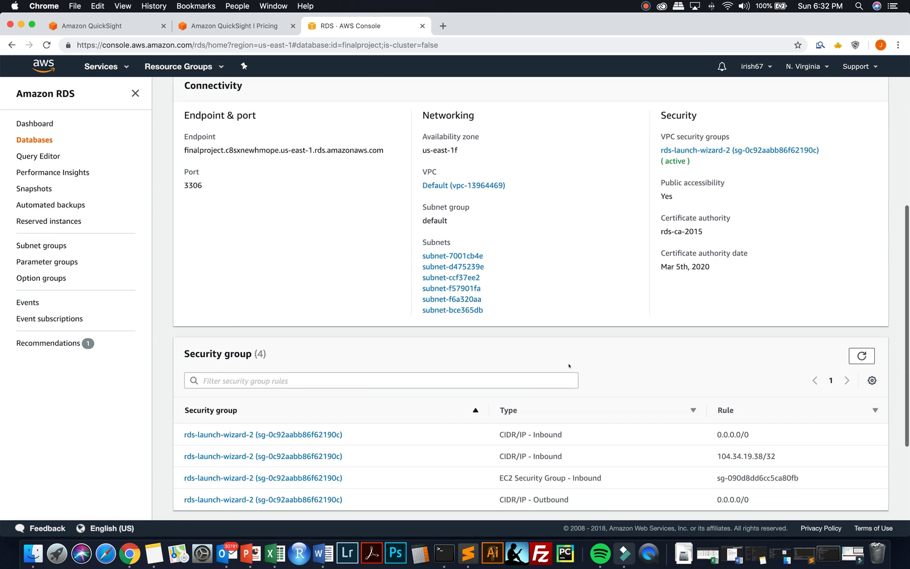
{"action": "scroll", "coordinate": [568, 365], "scroll_direction": "down", "scroll_amount": 2}
{"action": "scroll", "coordinate": [569, 365], "scroll_direction": "up", "scroll_amount": 3}
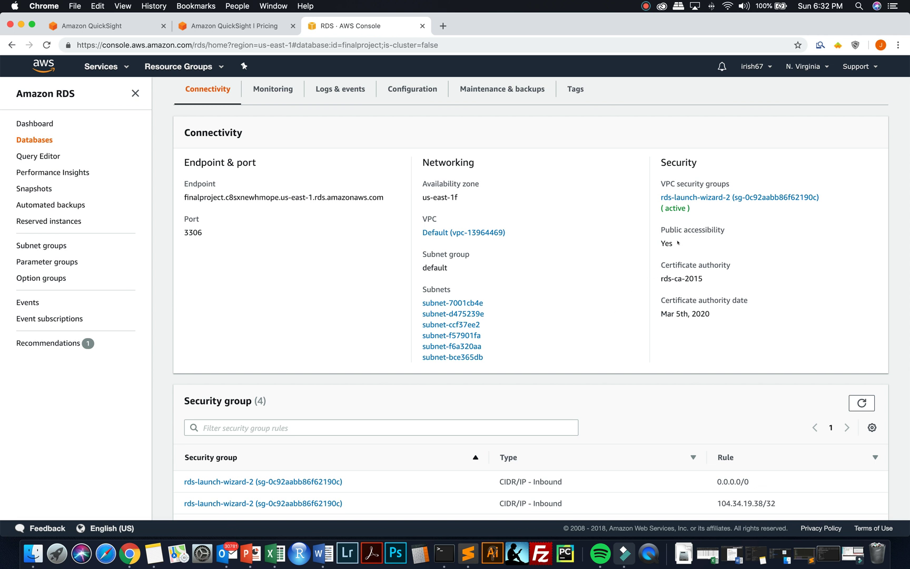
{"action": "left_click_drag", "start_coordinate": [678, 242], "coordinate": [655, 228]}
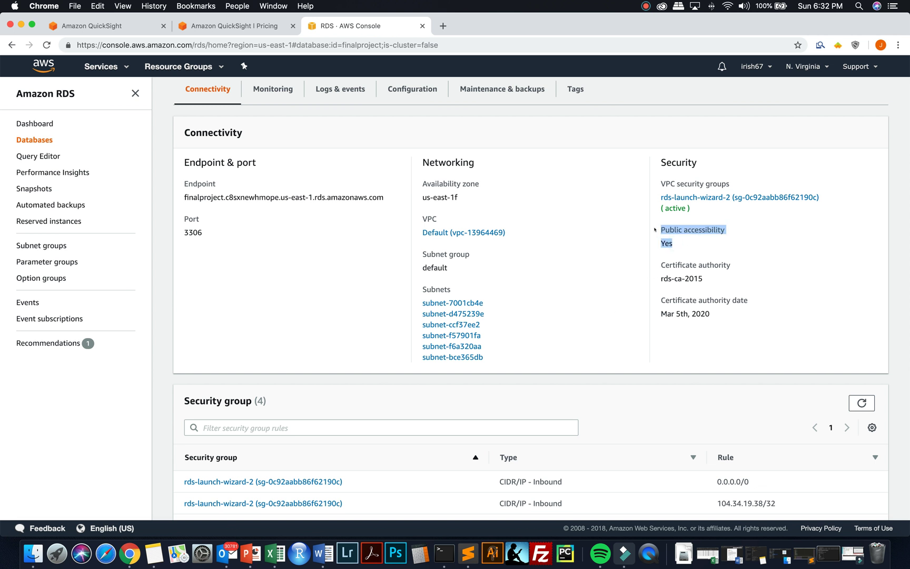
{"action": "scroll", "coordinate": [613, 290], "scroll_direction": "down", "scroll_amount": 3}
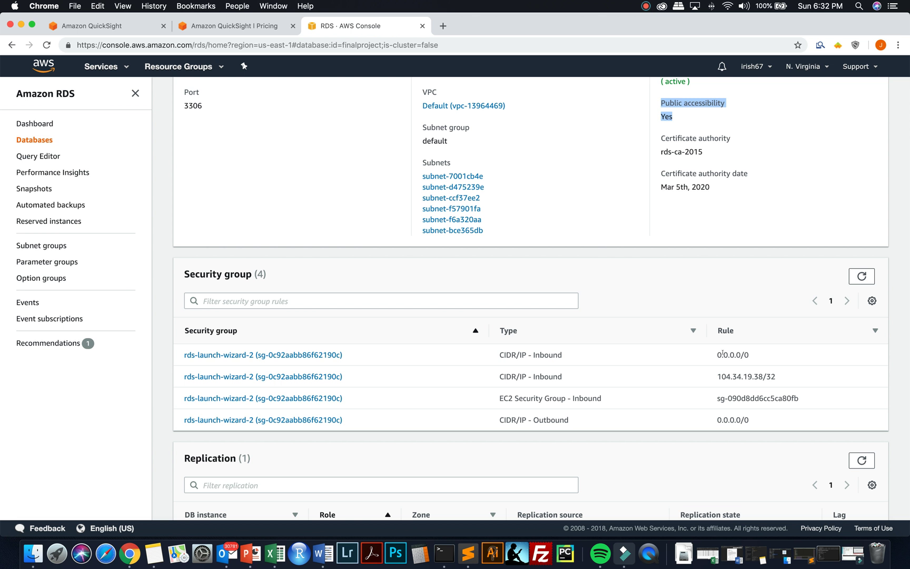
{"action": "scroll", "coordinate": [605, 376], "scroll_direction": "up", "scroll_amount": 3}
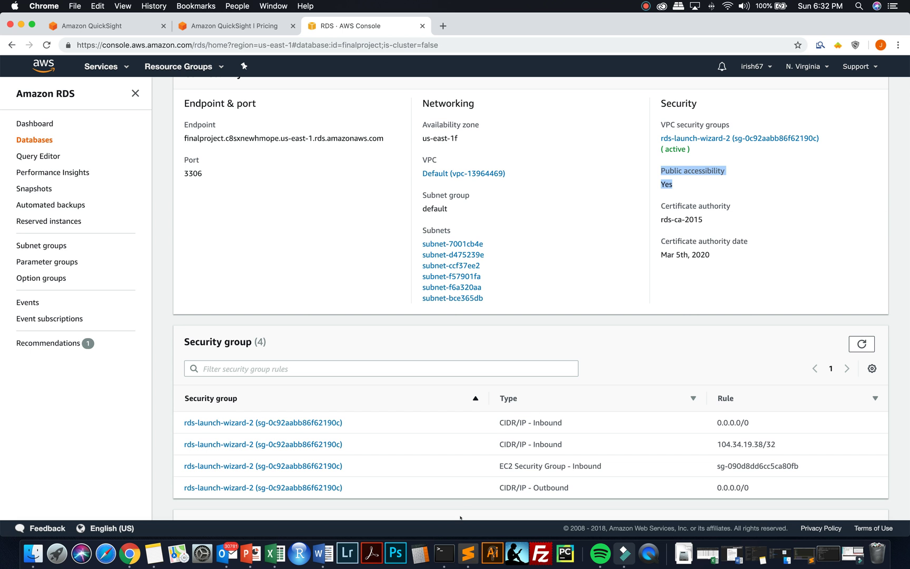
- Check the seven project tables in the MariaDB Terminal session, then minimize it for Sublime Text
{"action": "left_click", "coordinate": [443, 548]}
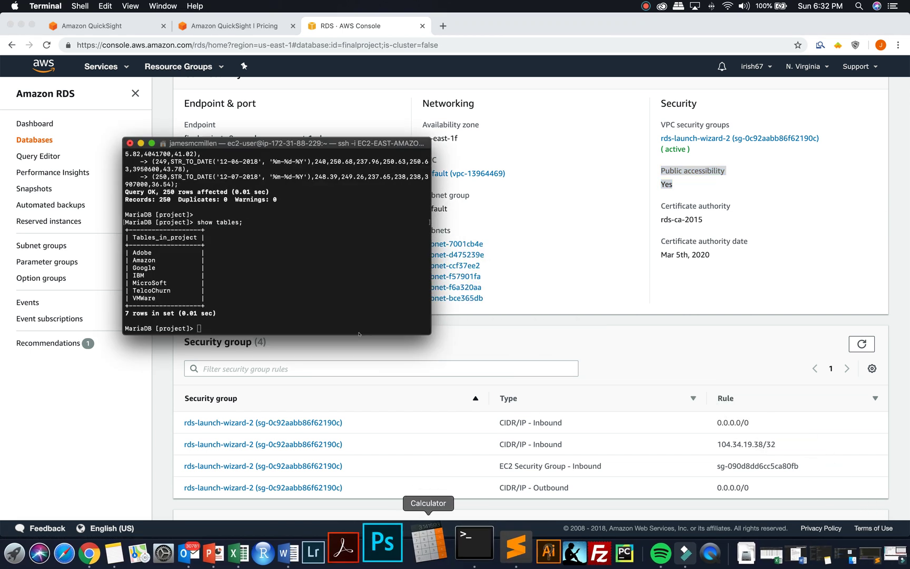
{"action": "left_click_drag", "start_coordinate": [280, 150], "coordinate": [372, 191]}
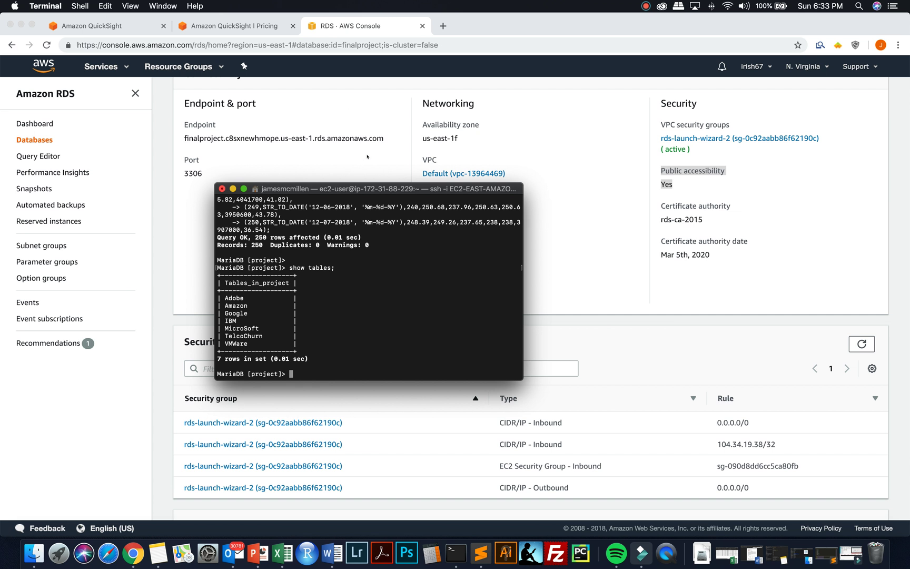
{"action": "left_click", "coordinate": [233, 188]}
{"action": "left_click", "coordinate": [467, 551]}
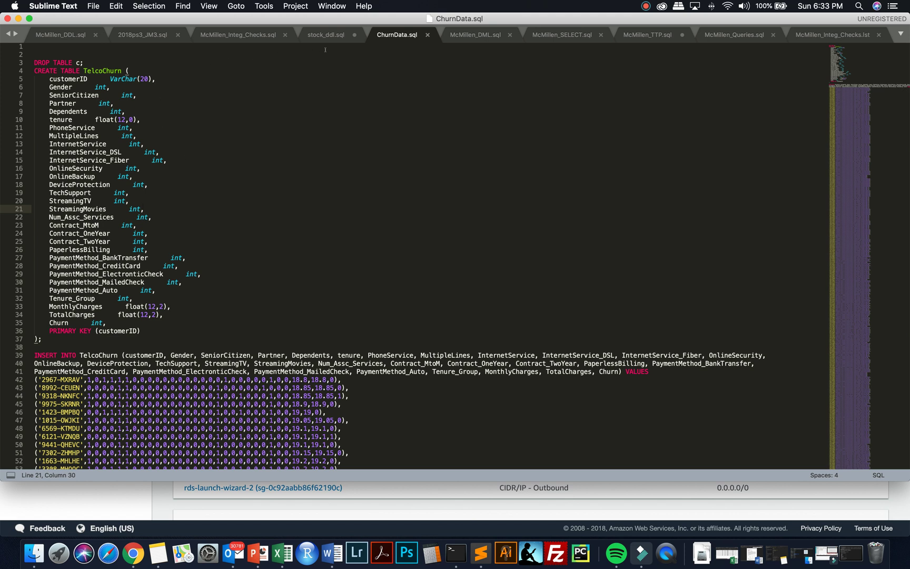
- Review the stock price insert rows in stock_ddl.sql
{"action": "left_click", "coordinate": [326, 34]}
{"action": "scroll", "coordinate": [369, 252], "scroll_direction": "up", "scroll_amount": 10}
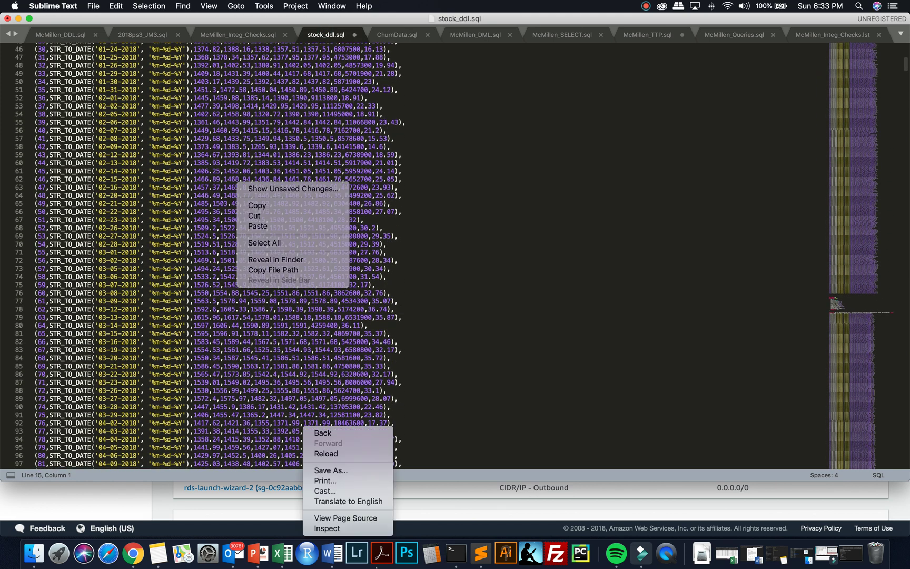
{"action": "left_click_drag", "start_coordinate": [392, 400], "coordinate": [379, 381]}
{"action": "scroll", "coordinate": [380, 382], "scroll_direction": "up", "scroll_amount": 15}
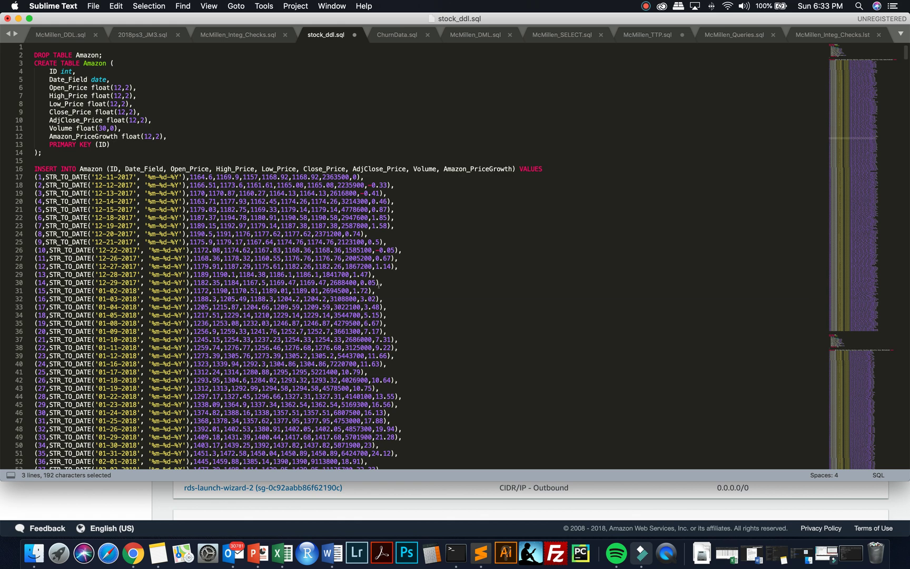
{"action": "scroll", "coordinate": [242, 183], "scroll_direction": "down", "scroll_amount": 20}
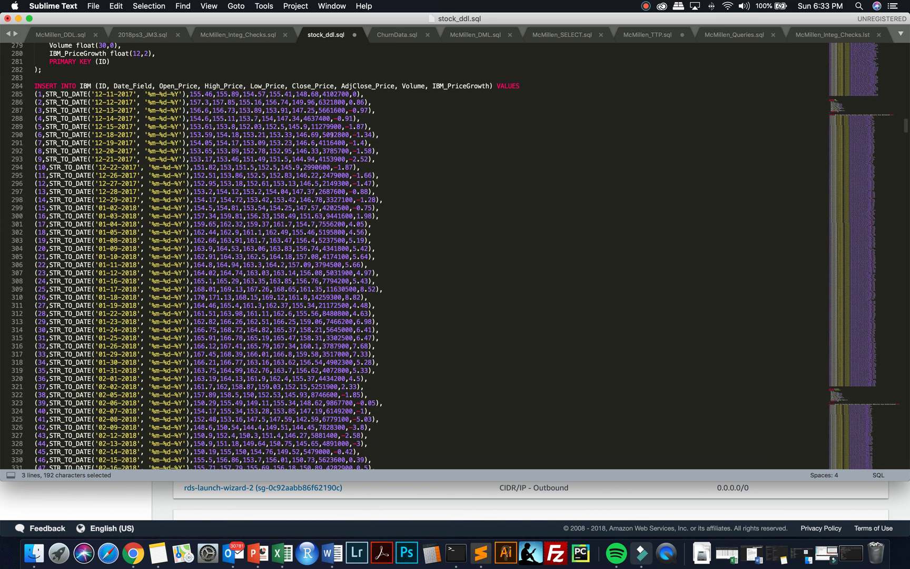
- Look over the TelcoChurn rows in ChurnData.sql, then minimize Sublime Text
{"action": "left_click", "coordinate": [395, 35]}
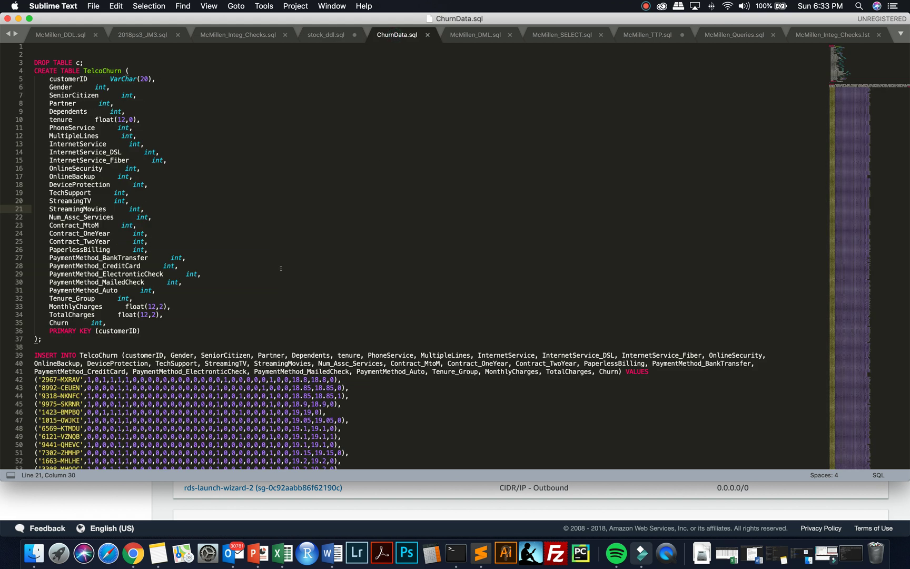
{"action": "scroll", "coordinate": [374, 380], "scroll_direction": "down", "scroll_amount": 9}
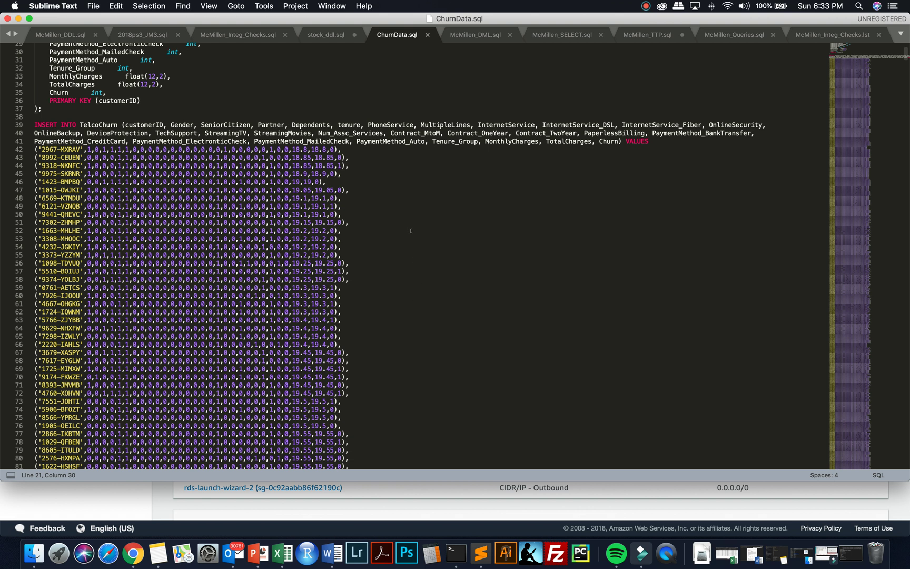
{"action": "left_click", "coordinate": [18, 19]}
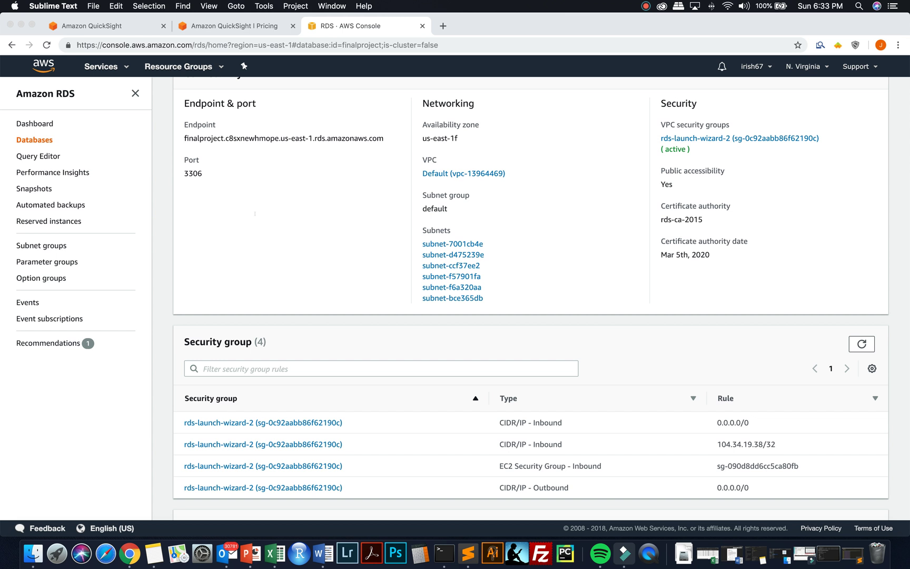
- Find QuickSight by searching 'quick' in the AWS Services menu
{"action": "scroll", "coordinate": [255, 213], "scroll_direction": "up", "scroll_amount": 5}
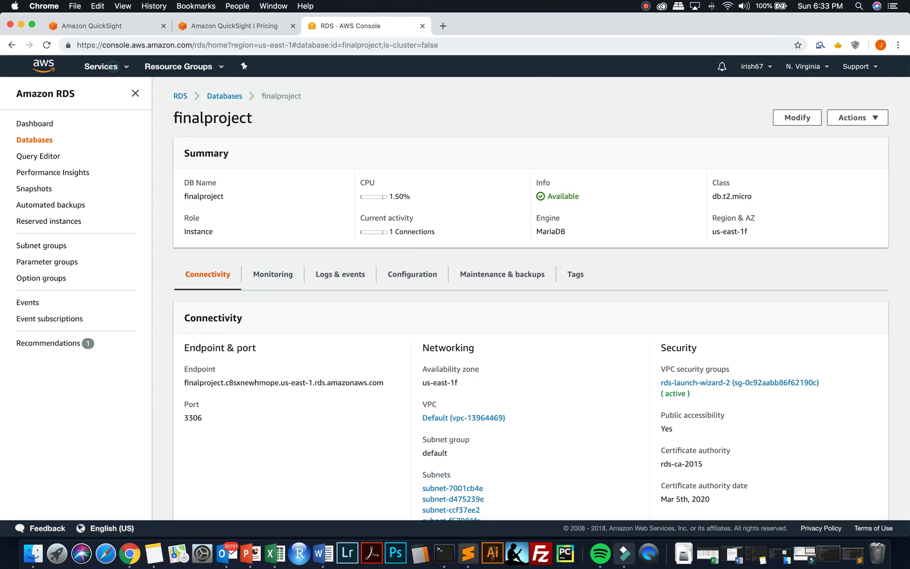
{"action": "left_click", "coordinate": [111, 66]}
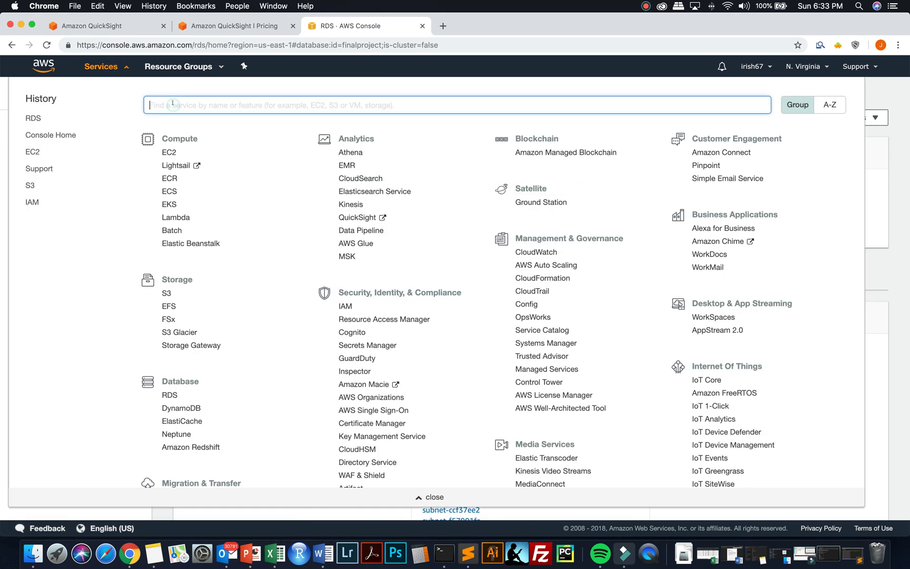
{"action": "type", "text": "quick"}
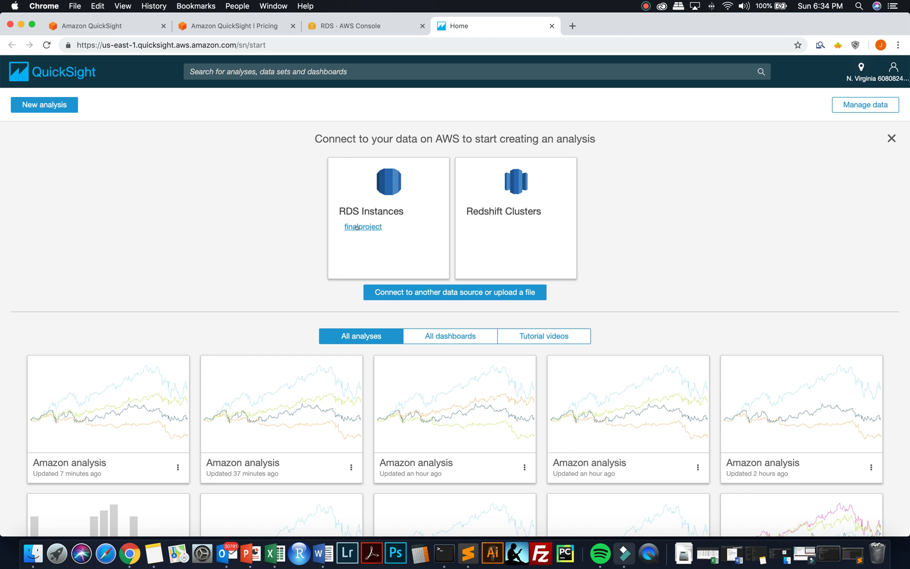
- Start a new RDS data source named newdatabasesource on the finalproject instance
{"action": "left_click", "coordinate": [359, 227]}
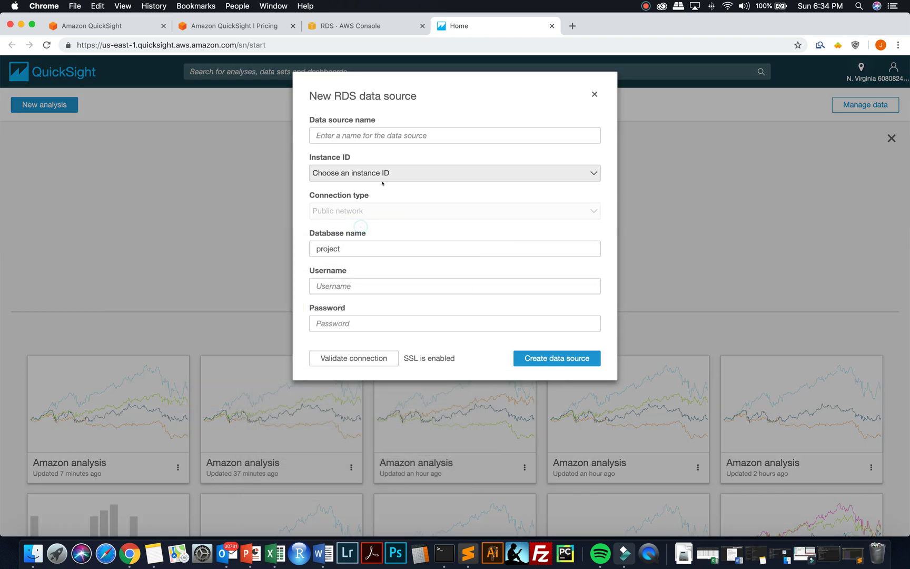
{"action": "left_click", "coordinate": [358, 135]}
{"action": "type", "text": "n"}
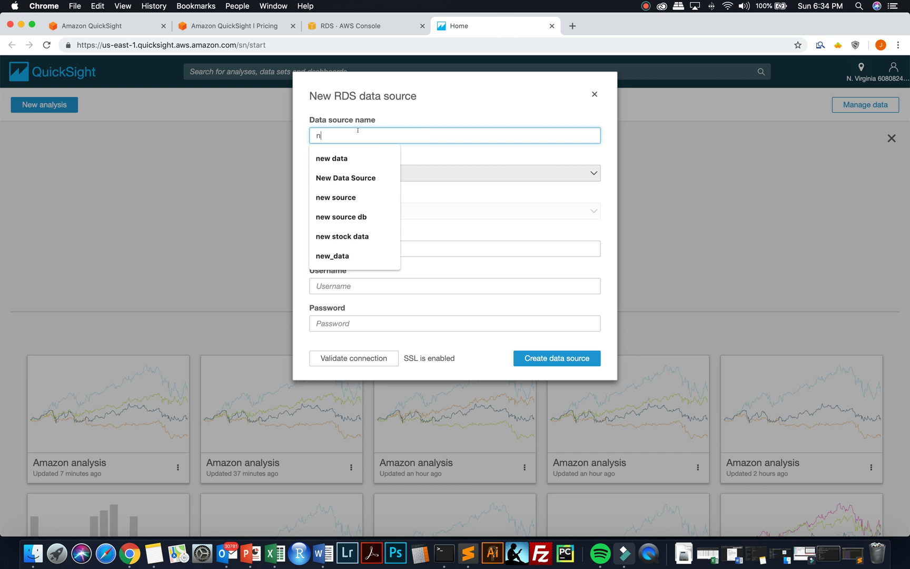
{"action": "type", "text": "ewdat"}
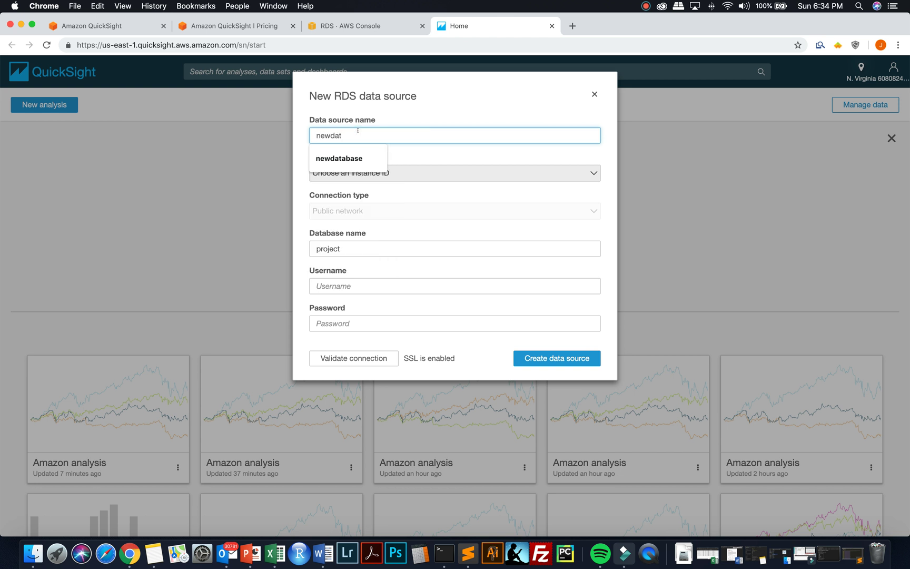
{"action": "key", "text": "Down"}
{"action": "key", "text": "Return"}
{"action": "type", "text": "ses"}
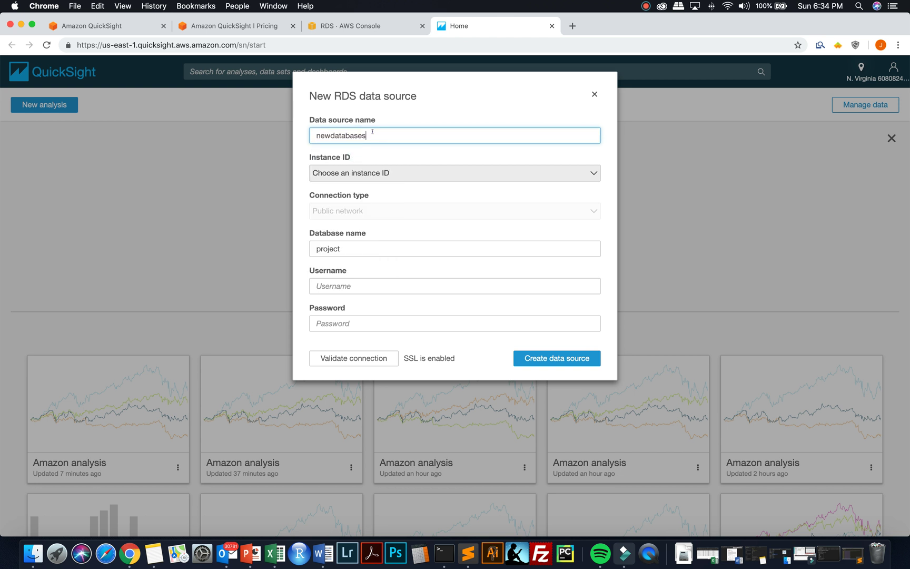
{"action": "type", "text": "ource"}
{"action": "left_click", "coordinate": [371, 172]}
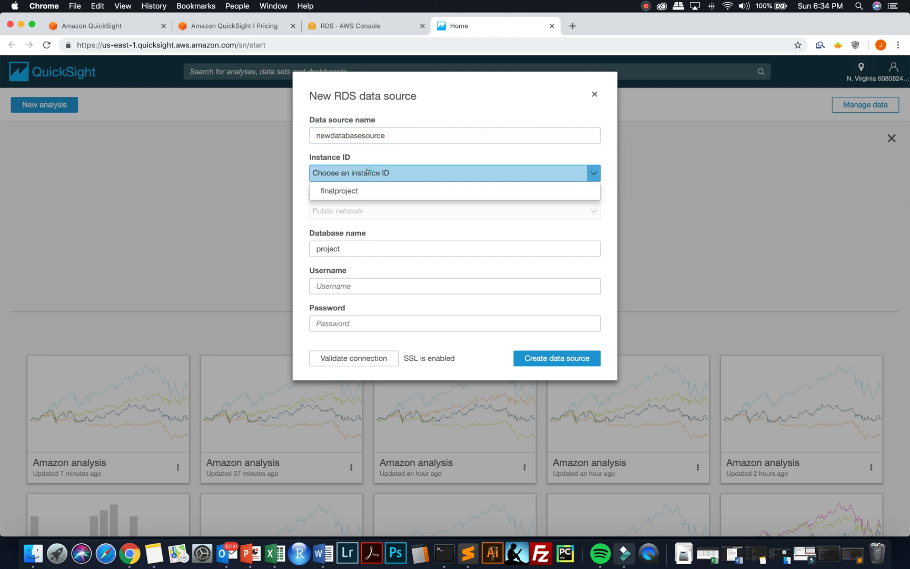
{"action": "left_click", "coordinate": [366, 189]}
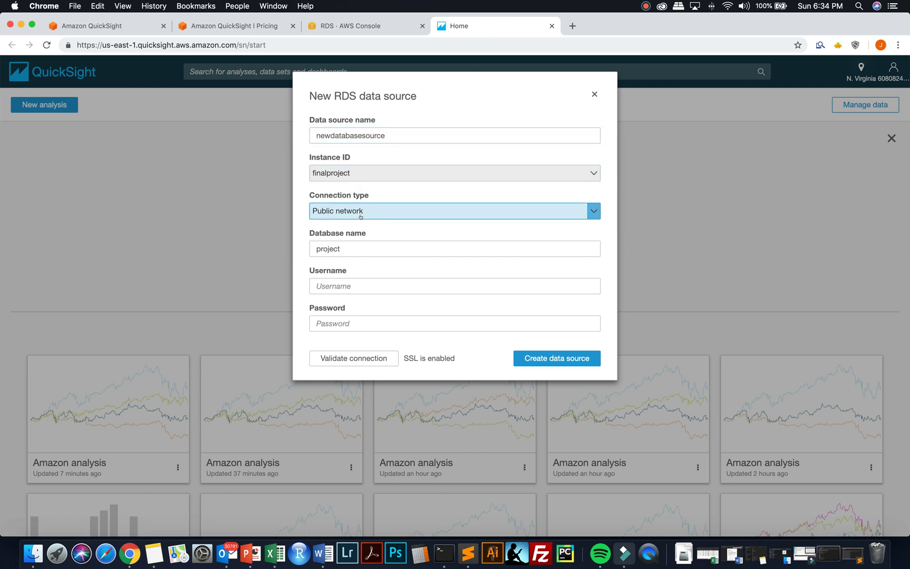
- Enter the database username and password, and create the data source
{"action": "left_click", "coordinate": [356, 285]}
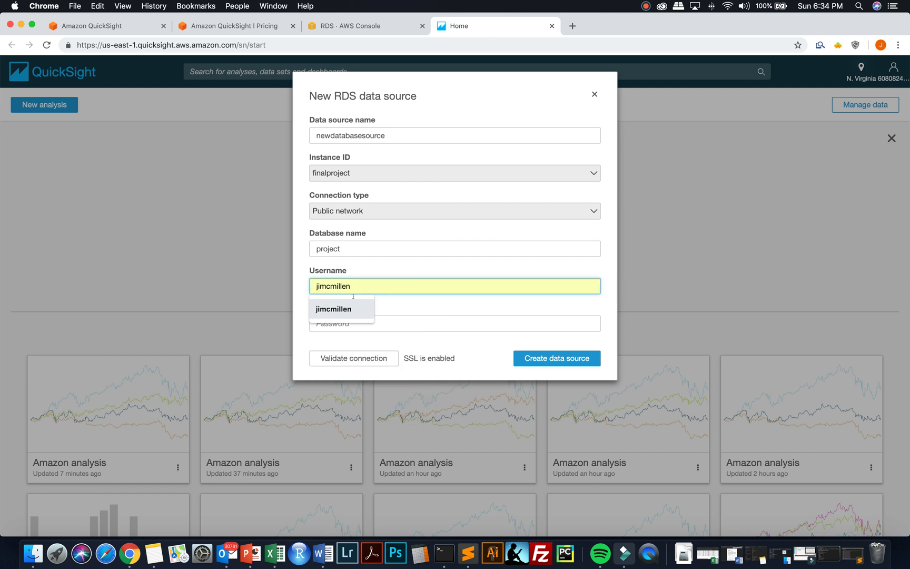
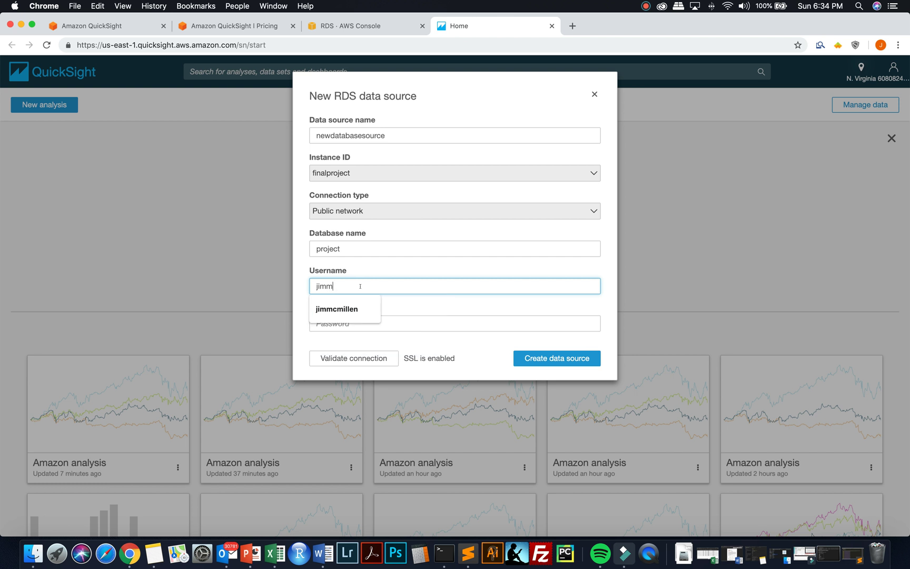
{"action": "left_click", "coordinate": [405, 321]}
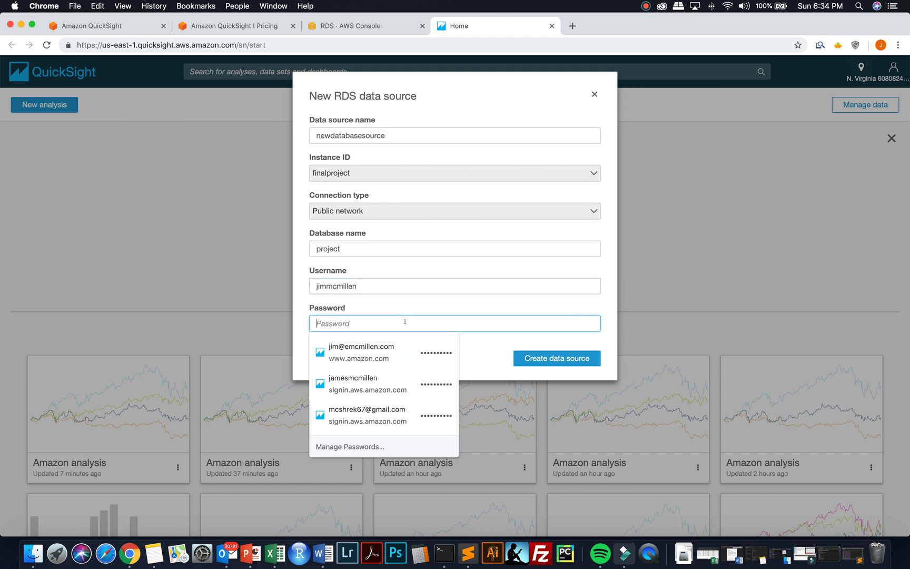
{"action": "type", "text": "••"}
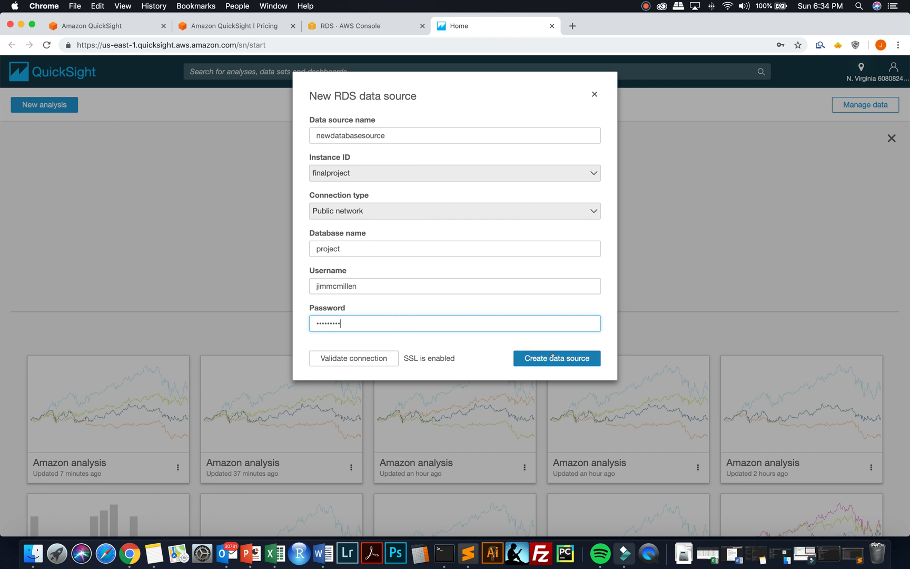
{"action": "left_click", "coordinate": [524, 358]}
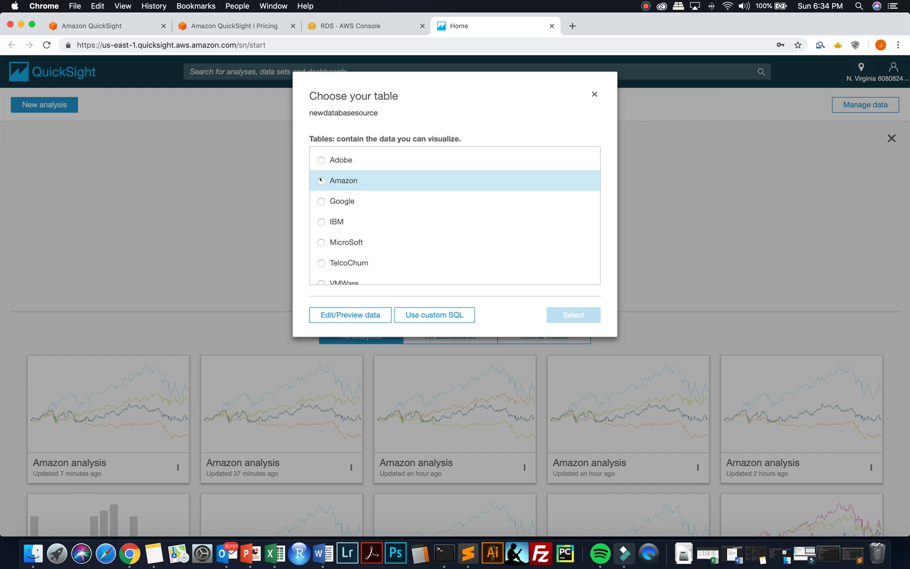
- Choose the Amazon table, keep Import to SPICE, and visualize it in a new analysis
{"action": "left_click", "coordinate": [321, 180]}
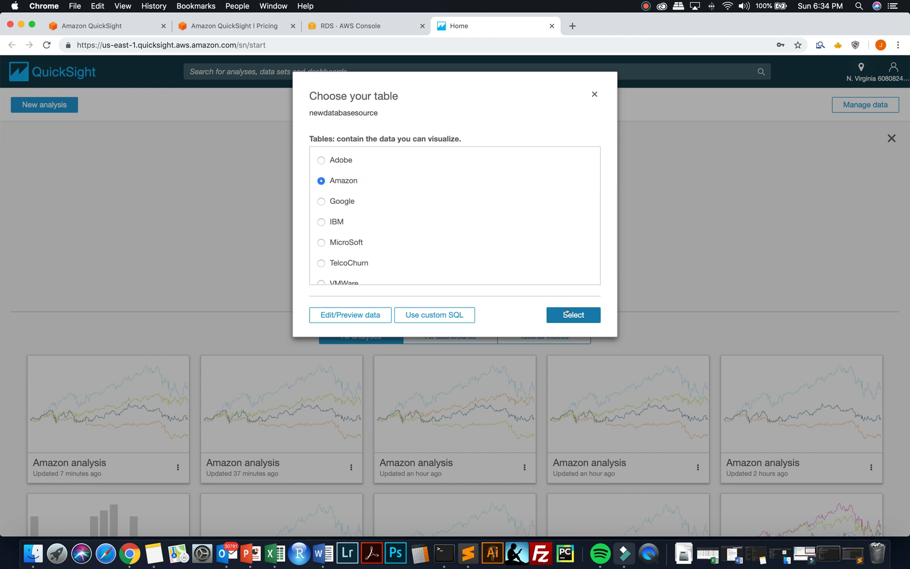
{"action": "left_click", "coordinate": [566, 312]}
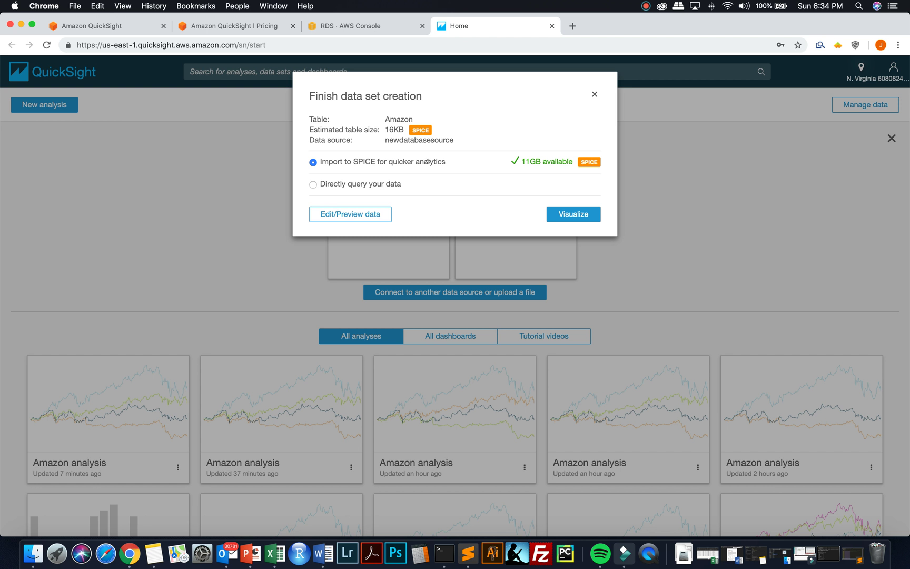
{"action": "left_click", "coordinate": [563, 215]}
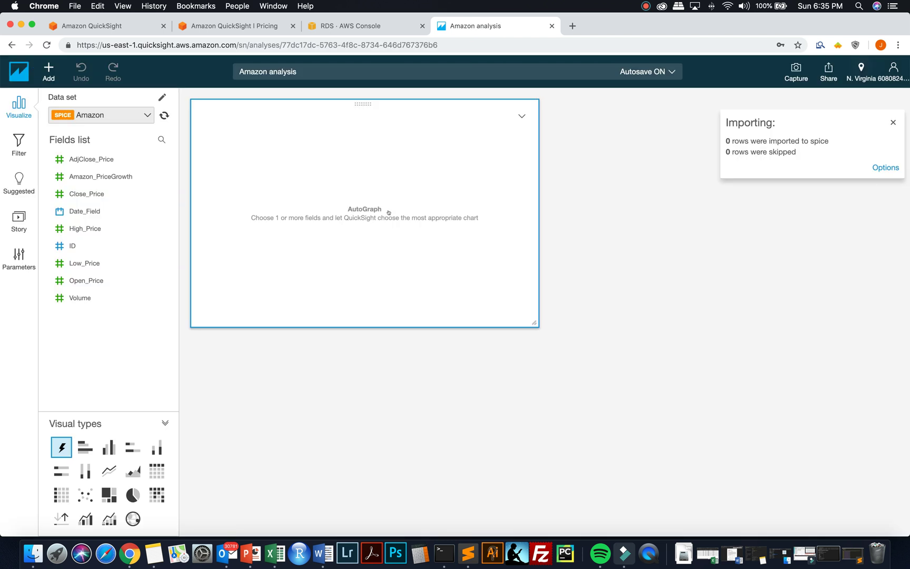
- Enlarge the visual, line-chart Amazon_PriceGrowth by Date_Field, and view the analysis's data sets
{"action": "left_click_drag", "start_coordinate": [534, 323], "coordinate": [637, 399]}
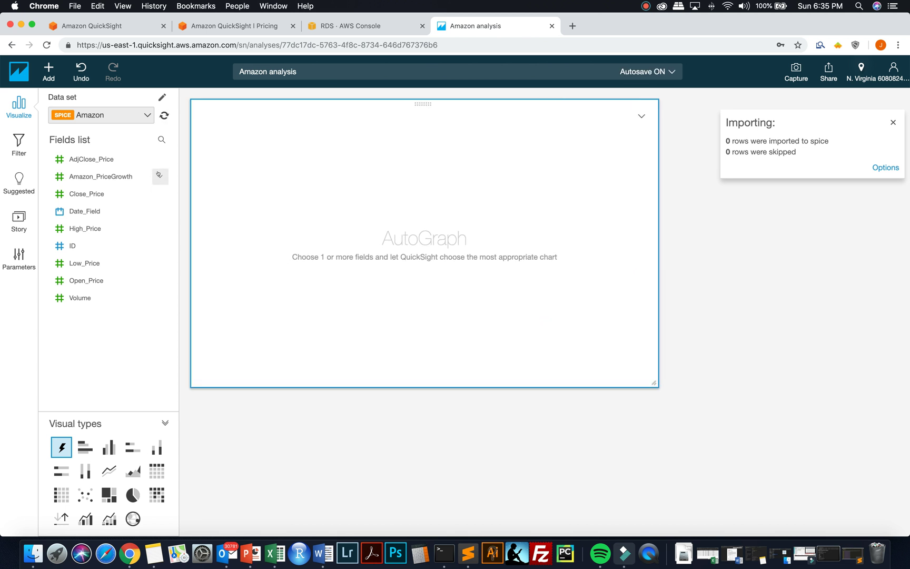
{"action": "left_click", "coordinate": [159, 175]}
{"action": "left_click", "coordinate": [200, 178]}
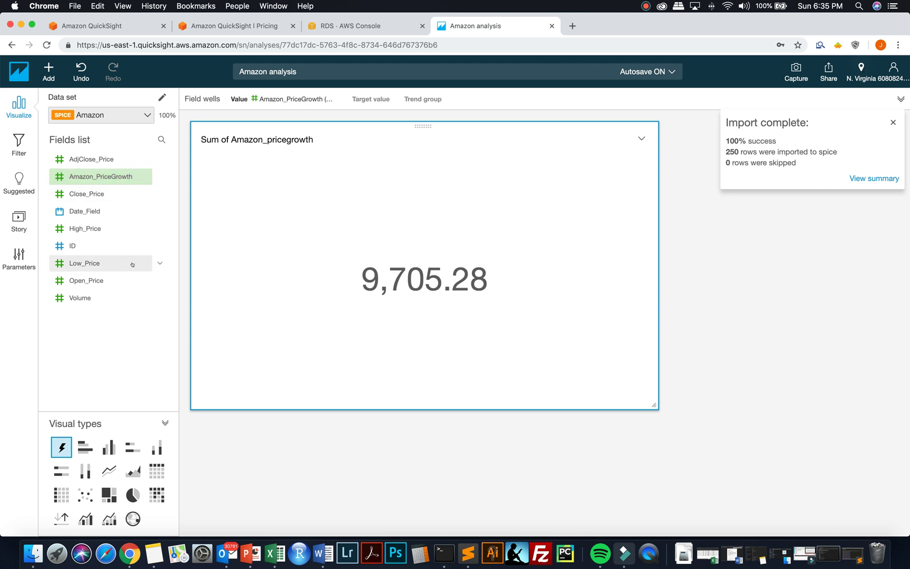
{"action": "left_click", "coordinate": [159, 211]}
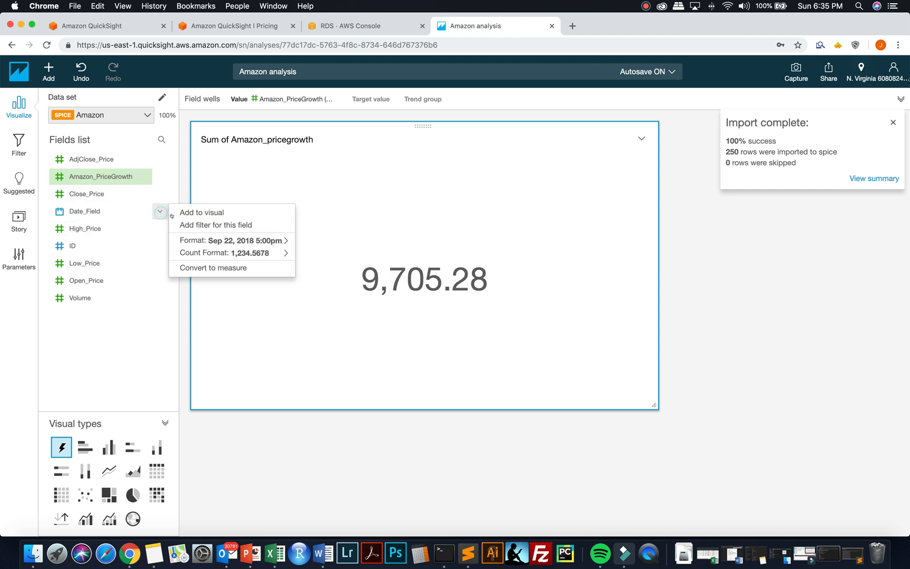
{"action": "left_click", "coordinate": [179, 212]}
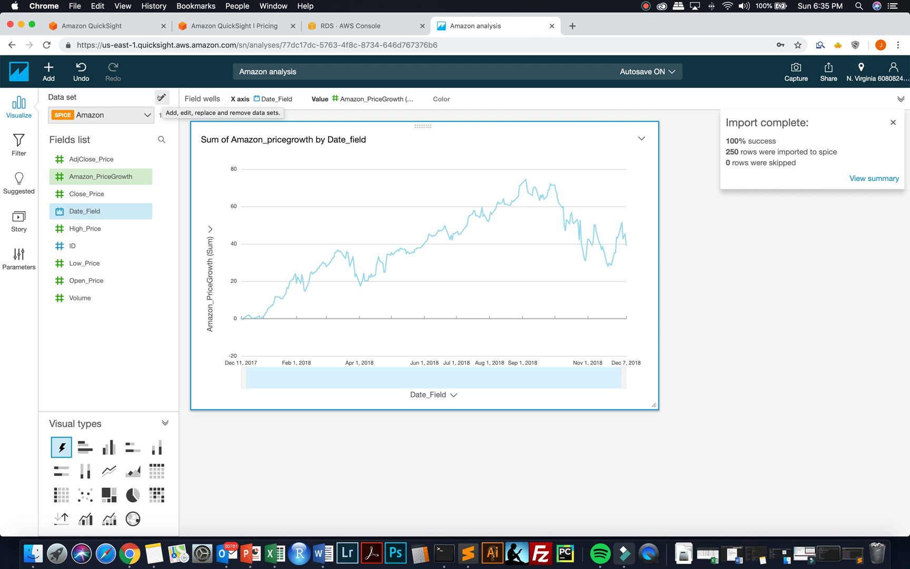
{"action": "left_click", "coordinate": [161, 97]}
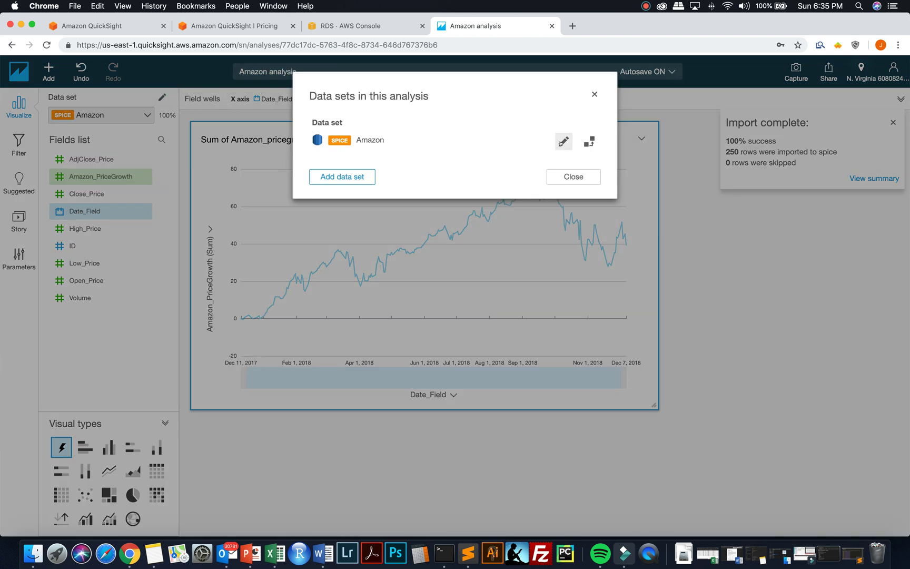
- Edit the Amazon data set and add the Google, IBM and MicroSoft tables to it
{"action": "left_click", "coordinate": [564, 142]}
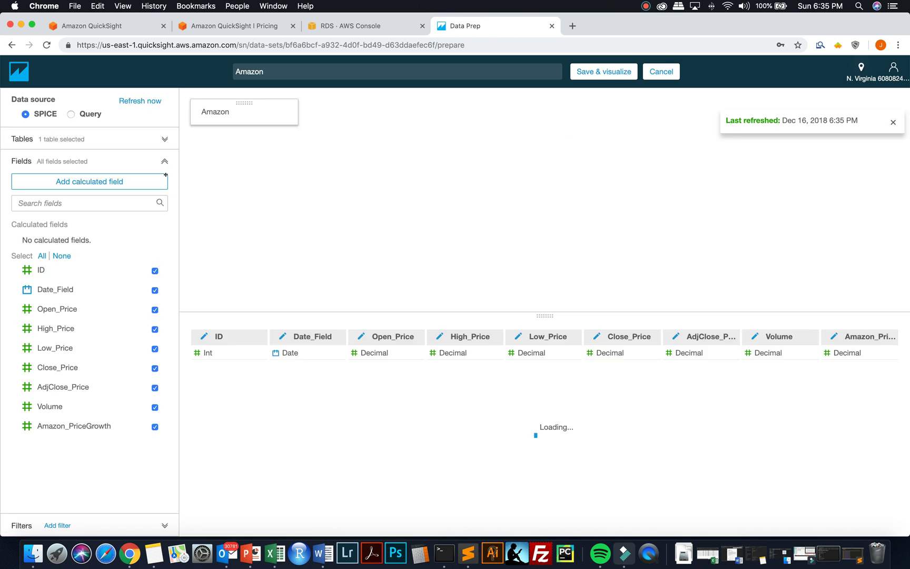
{"action": "left_click", "coordinate": [164, 147]}
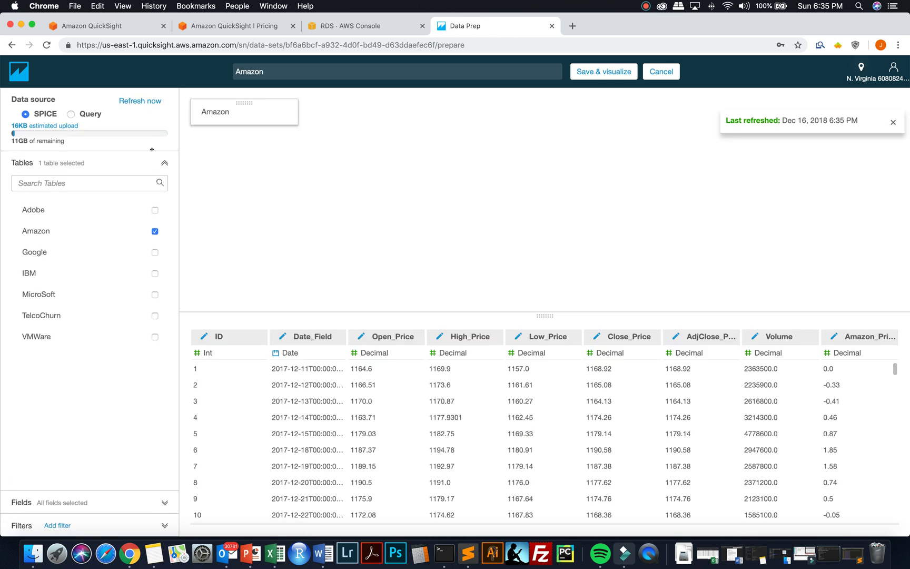
{"action": "left_click", "coordinate": [155, 253]}
{"action": "left_click", "coordinate": [153, 250]}
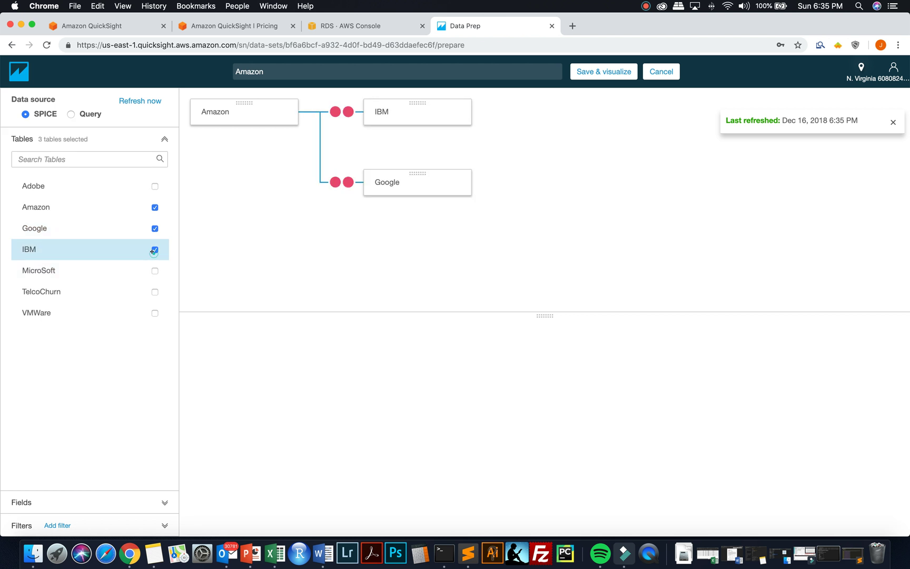
{"action": "left_click", "coordinate": [154, 270]}
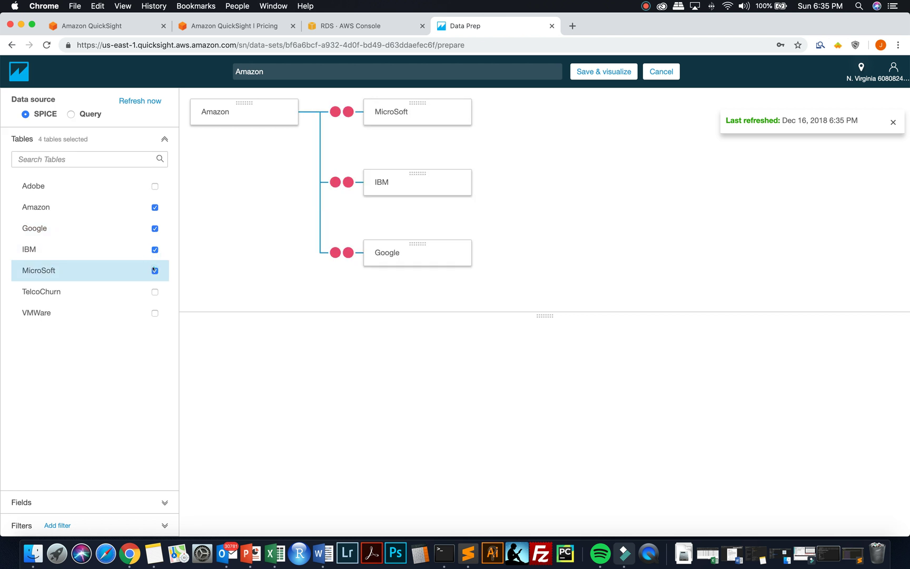
- Join MicroSoft to Amazon on matching ID fields
{"action": "left_click", "coordinate": [342, 111]}
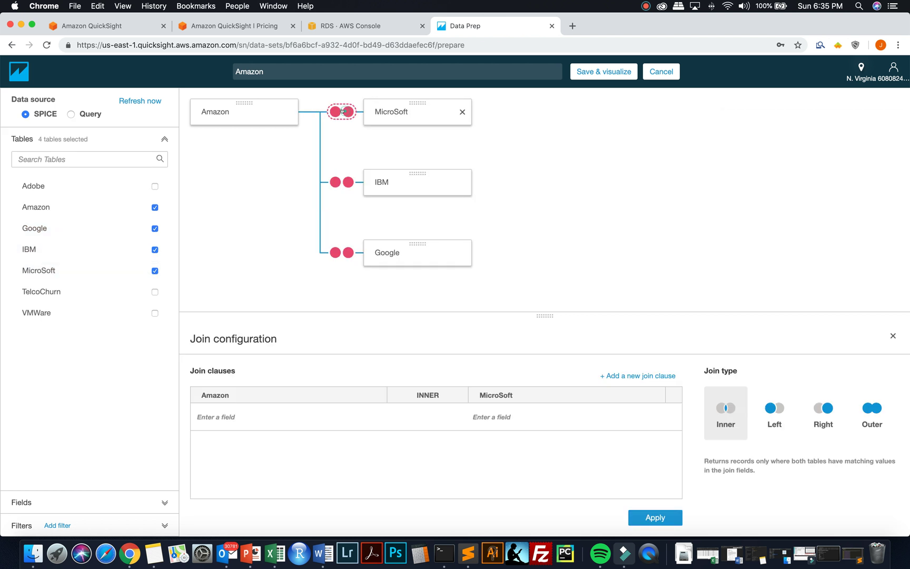
{"action": "left_click", "coordinate": [378, 414]}
{"action": "left_click", "coordinate": [362, 433]}
{"action": "left_click", "coordinate": [492, 417]}
{"action": "left_click", "coordinate": [496, 430]}
{"action": "left_click", "coordinate": [655, 517]}
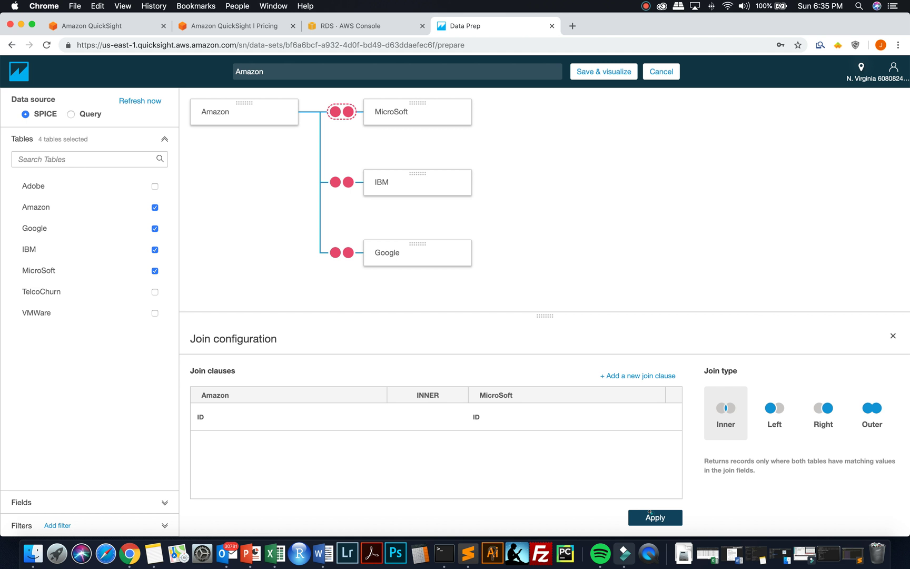
- Join IBM to Amazon on matching ID fields
{"action": "left_click", "coordinate": [341, 182]}
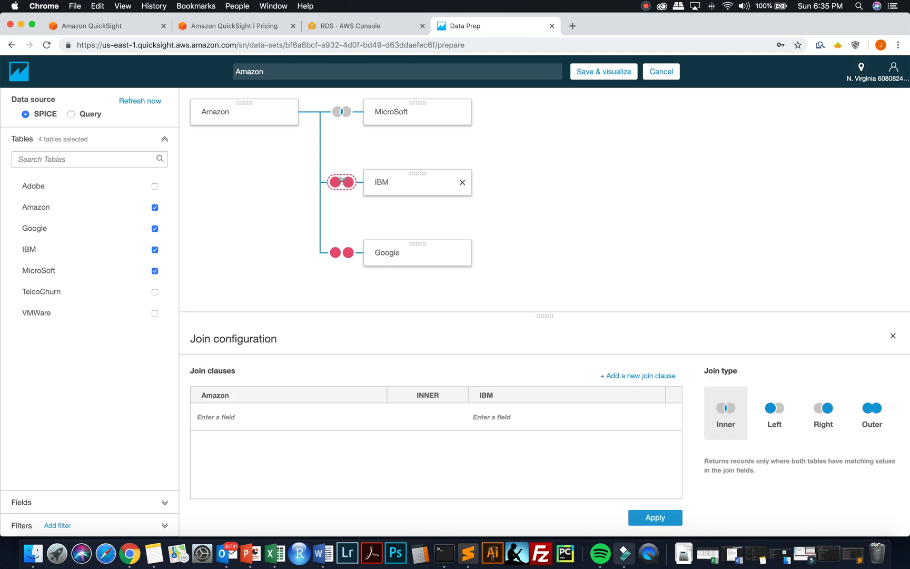
{"action": "left_click", "coordinate": [334, 421]}
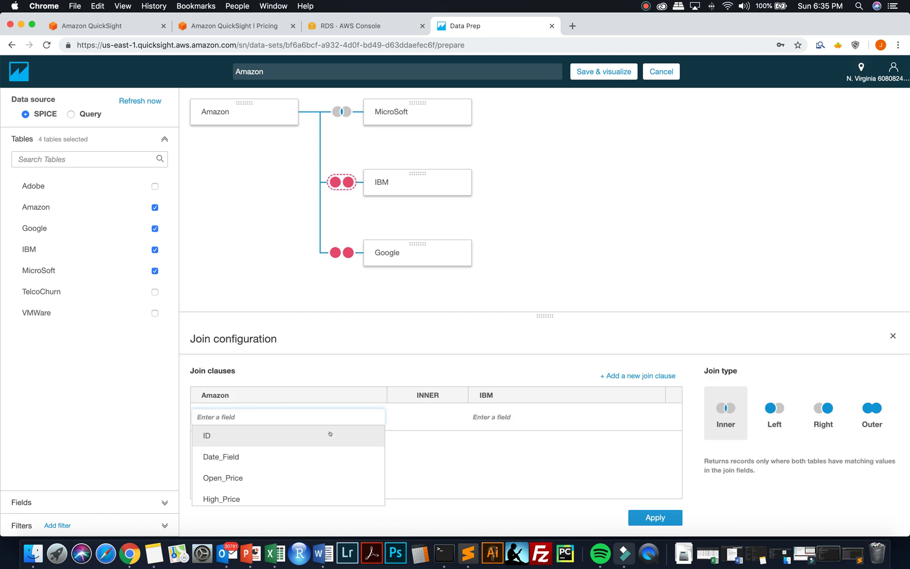
{"action": "left_click", "coordinate": [330, 435]}
{"action": "left_click", "coordinate": [496, 417]}
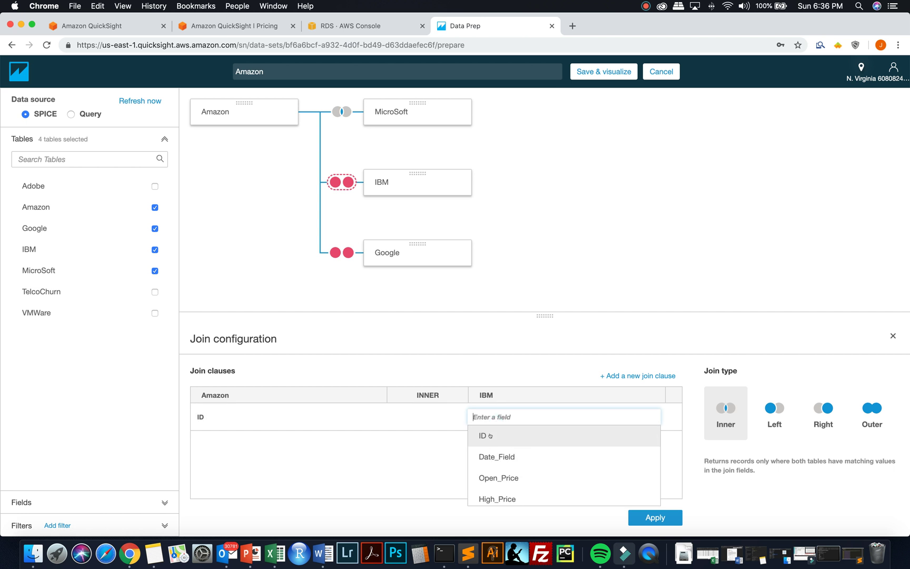
{"action": "left_click", "coordinate": [486, 435]}
{"action": "left_click", "coordinate": [647, 517]}
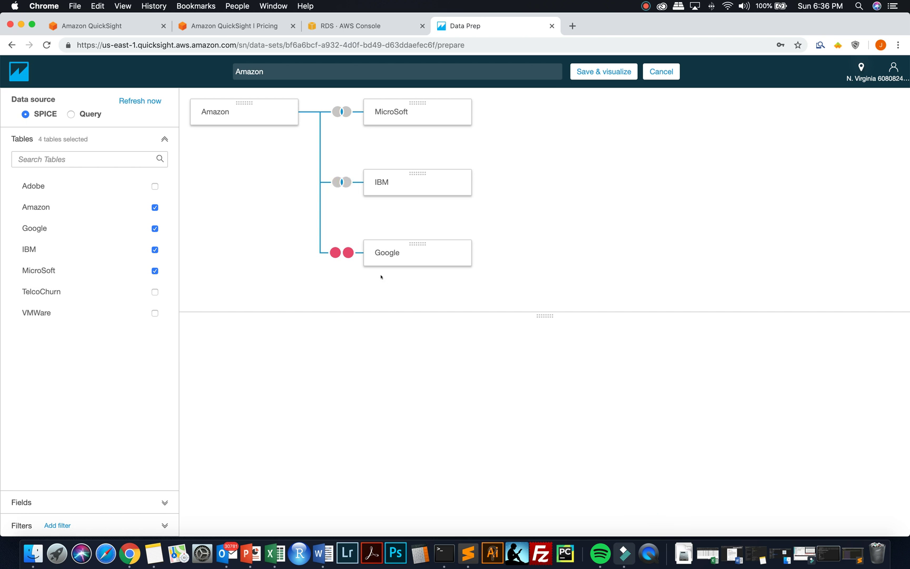
- Join Google to Amazon on ID and save the combined data set for visualizing
{"action": "left_click", "coordinate": [342, 253]}
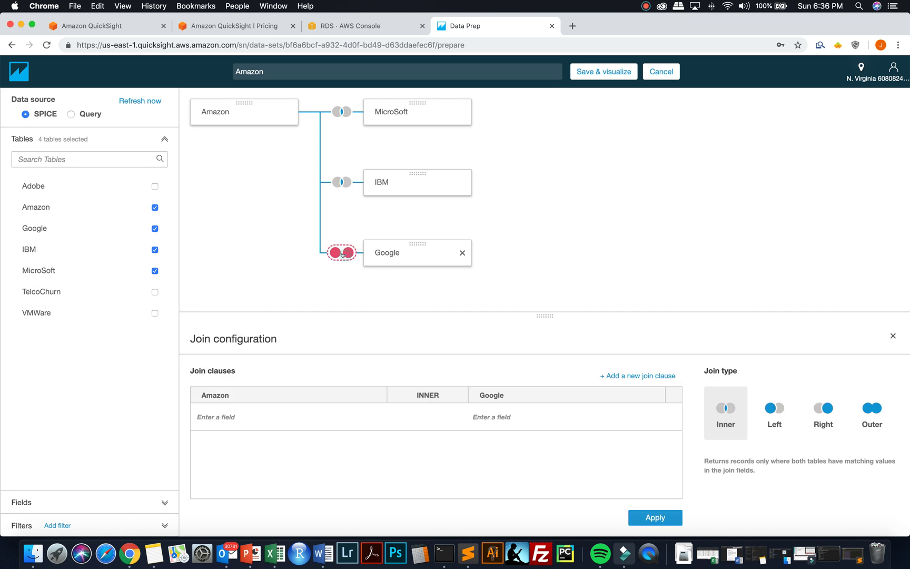
{"action": "left_click", "coordinate": [352, 413]}
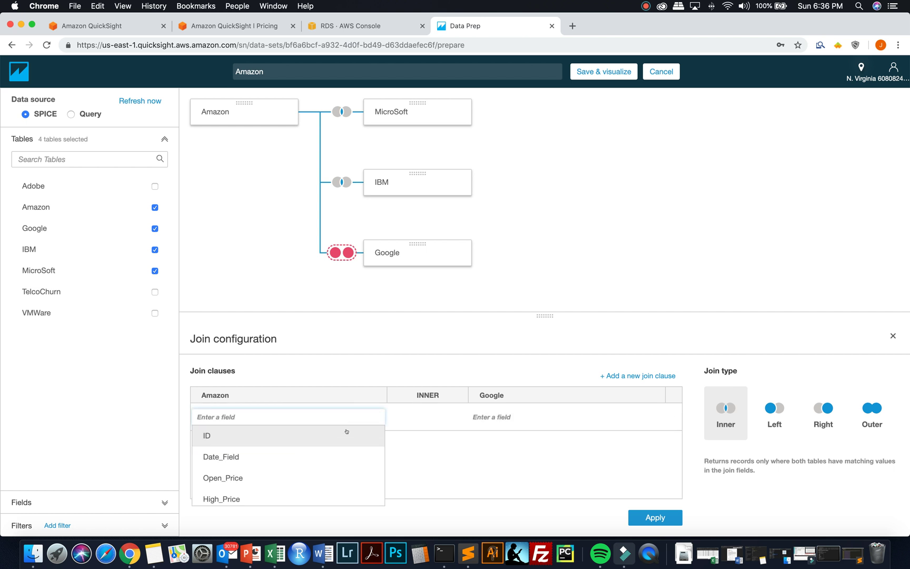
{"action": "left_click", "coordinate": [347, 433]}
{"action": "left_click", "coordinate": [484, 427]}
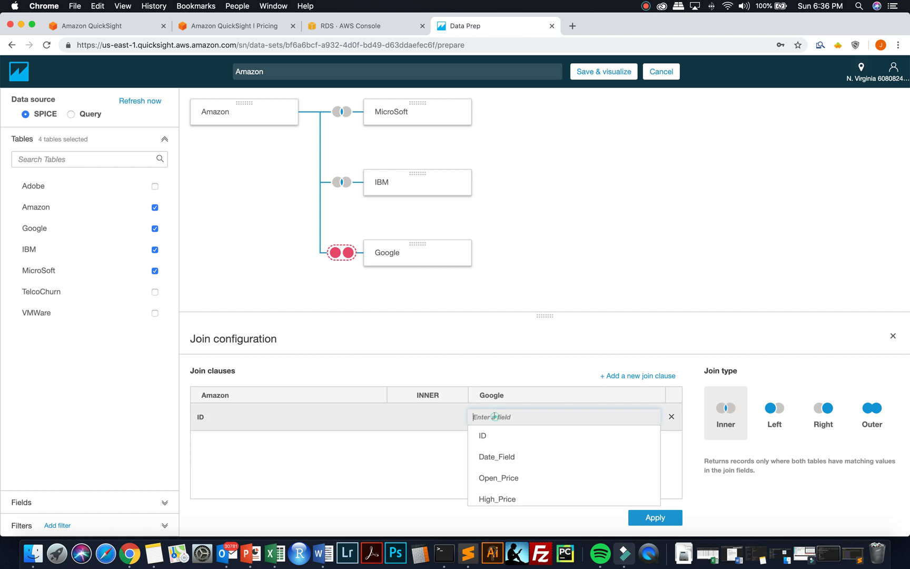
{"action": "left_click", "coordinate": [495, 433]}
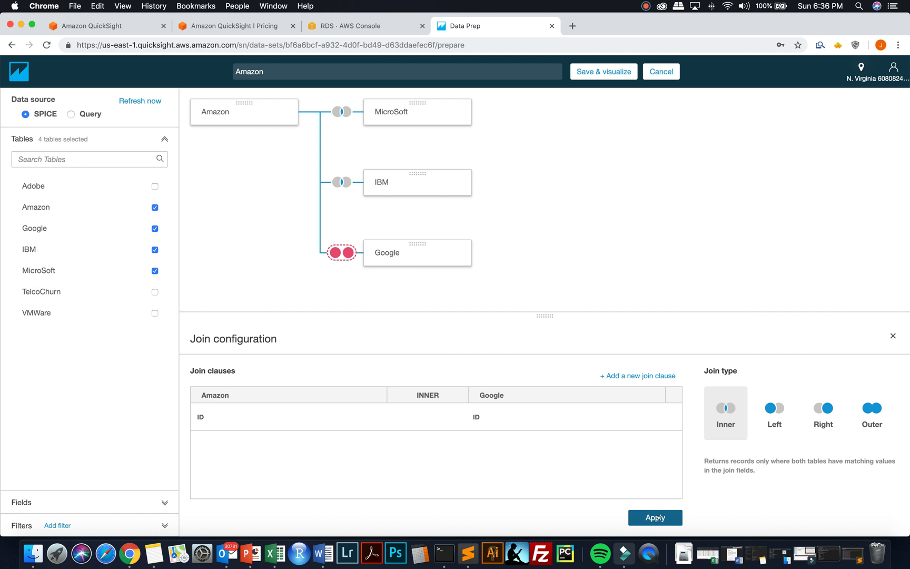
{"action": "left_click", "coordinate": [659, 520]}
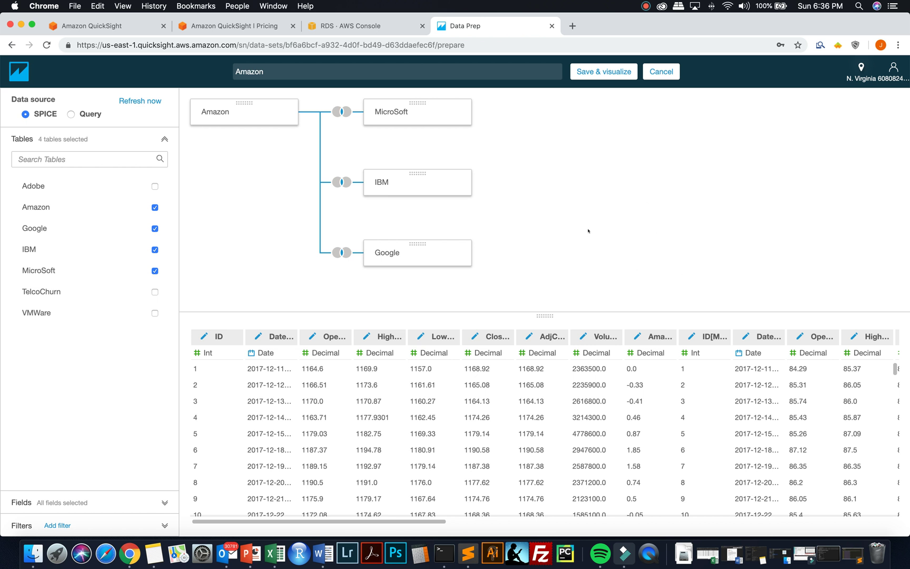
{"action": "left_click", "coordinate": [589, 72]}
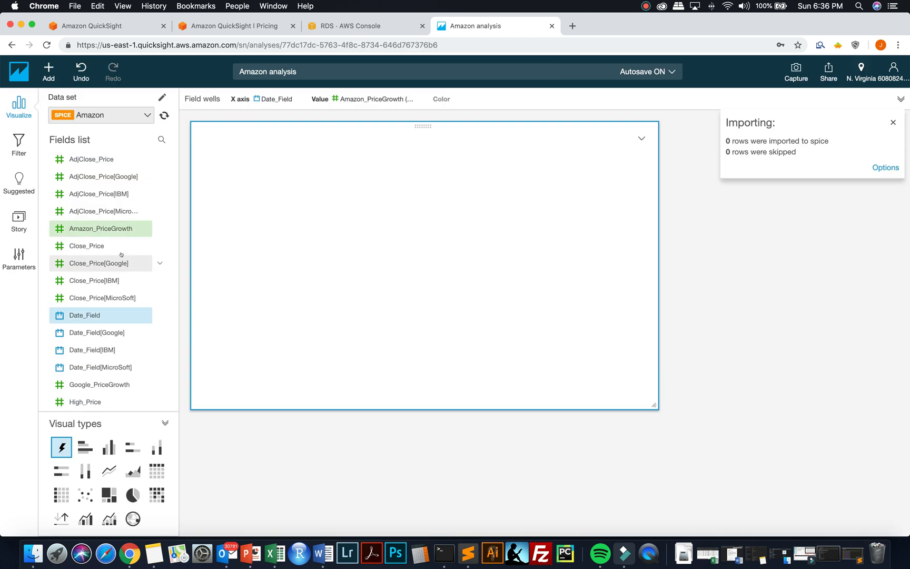
- Add Google_PriceGrowth, IBM_PriceGrowth and MicroSoft_PriceGrowth as extra lines beside Amazon's on the chart
{"action": "scroll", "coordinate": [115, 297], "scroll_direction": "down", "scroll_amount": 3}
{"action": "scroll", "coordinate": [114, 297], "scroll_direction": "down", "scroll_amount": 4}
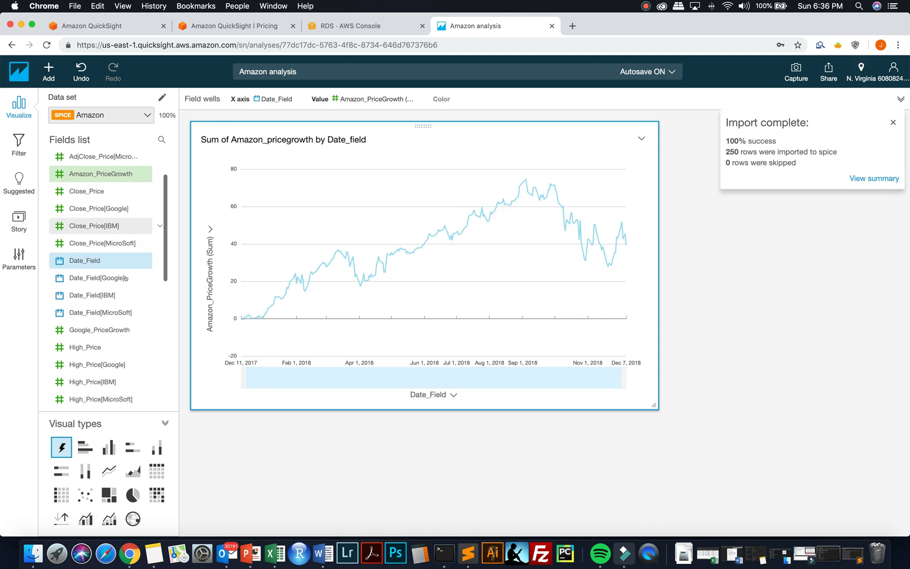
{"action": "scroll", "coordinate": [126, 279], "scroll_direction": "down", "scroll_amount": 3}
{"action": "left_click", "coordinate": [160, 320]}
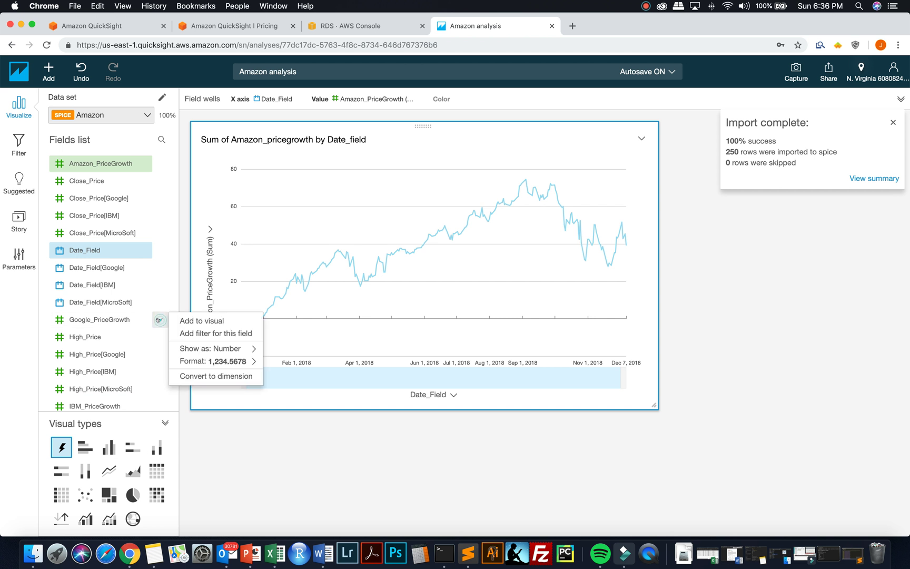
{"action": "left_click", "coordinate": [189, 321]}
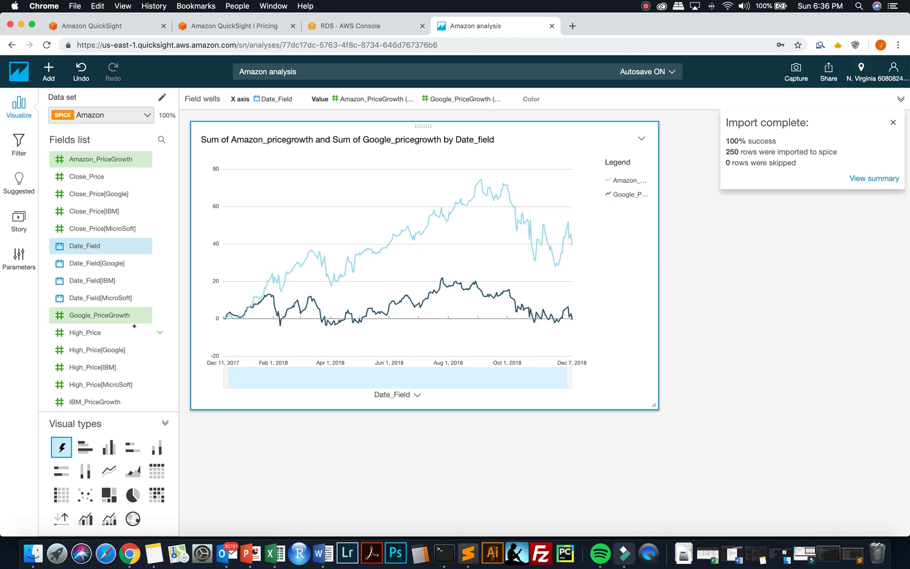
{"action": "scroll", "coordinate": [154, 291], "scroll_direction": "down", "scroll_amount": 5}
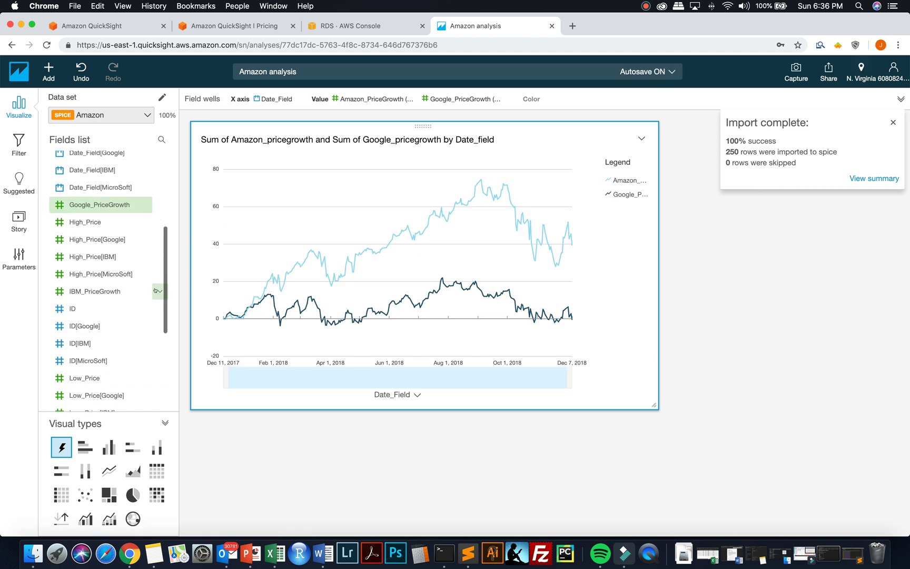
{"action": "left_click", "coordinate": [158, 291]}
{"action": "left_click", "coordinate": [180, 290]}
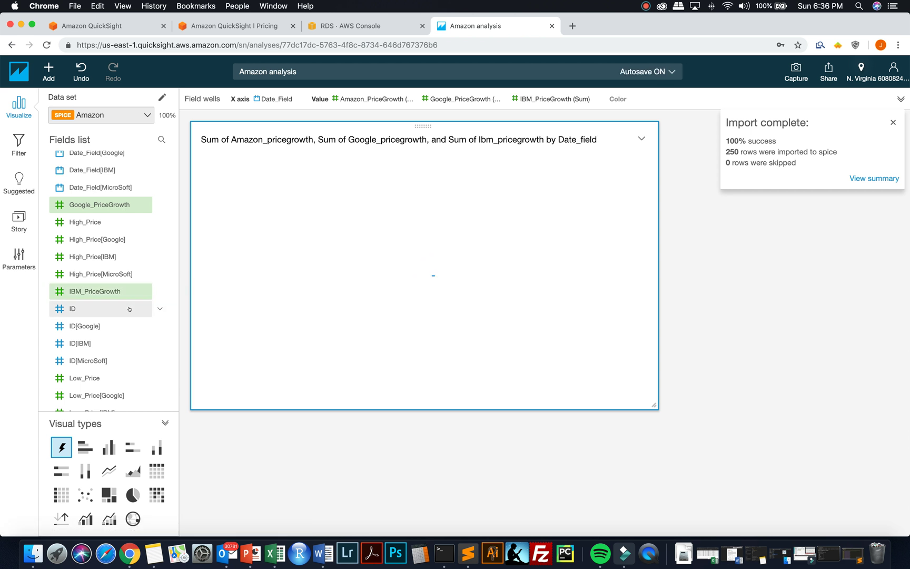
{"action": "scroll", "coordinate": [132, 304], "scroll_direction": "down", "scroll_amount": 7}
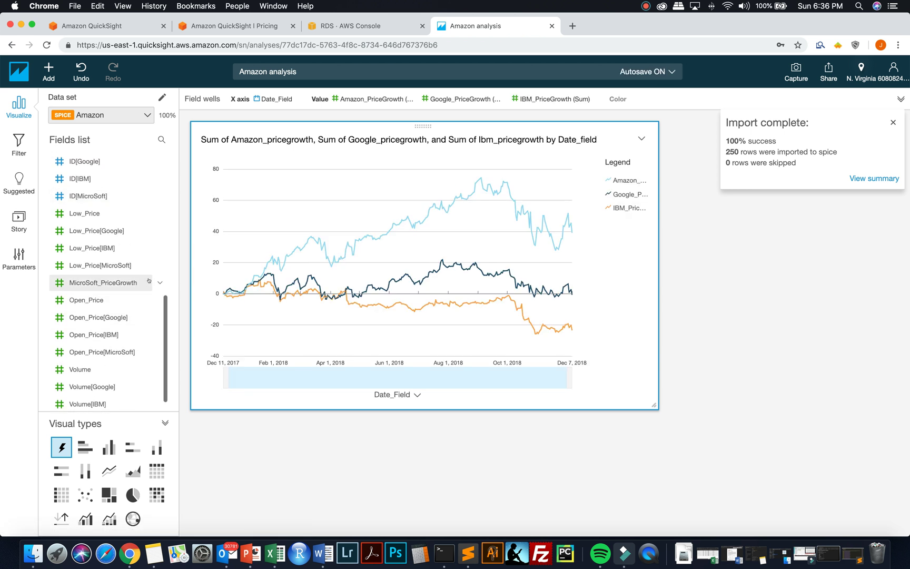
{"action": "left_click", "coordinate": [160, 283]}
{"action": "left_click", "coordinate": [179, 285]}
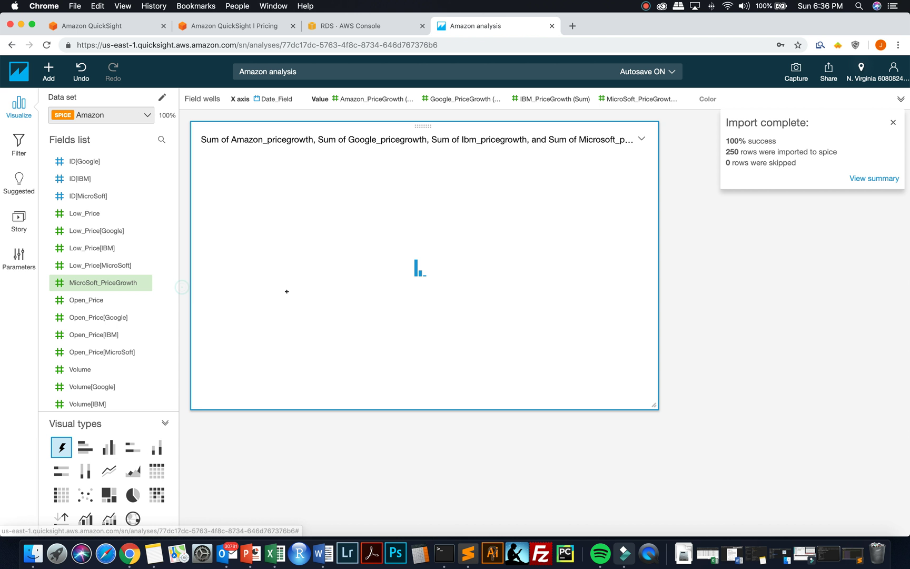
{"action": "double_click", "coordinate": [349, 138]}
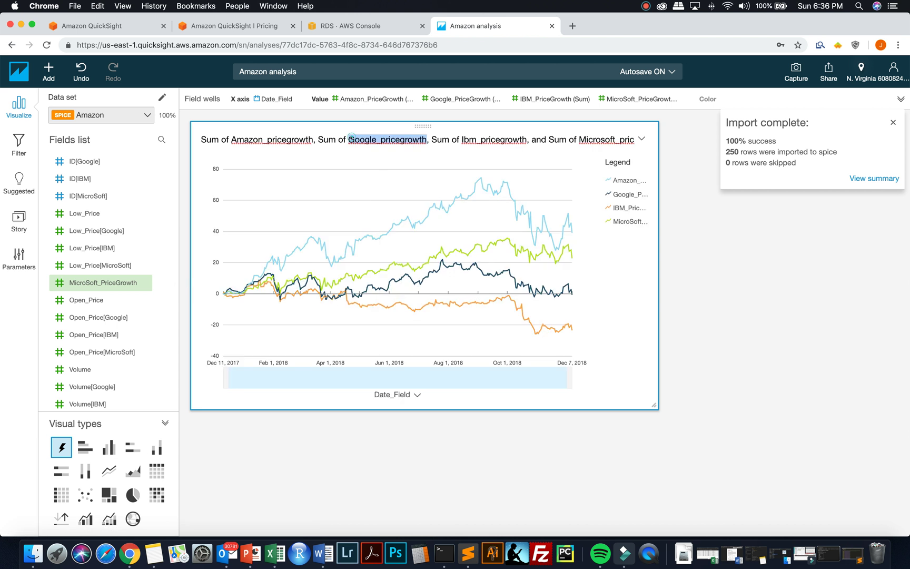
- Retitle the chart 'Stock Price Growth for Top Cloud Vendors'
{"action": "right_click", "coordinate": [348, 138]}
{"action": "key", "text": "super+a"}
{"action": "double_click", "coordinate": [351, 138]}
{"action": "key", "text": "super+a"}
{"action": "type", "text": "Sto"}
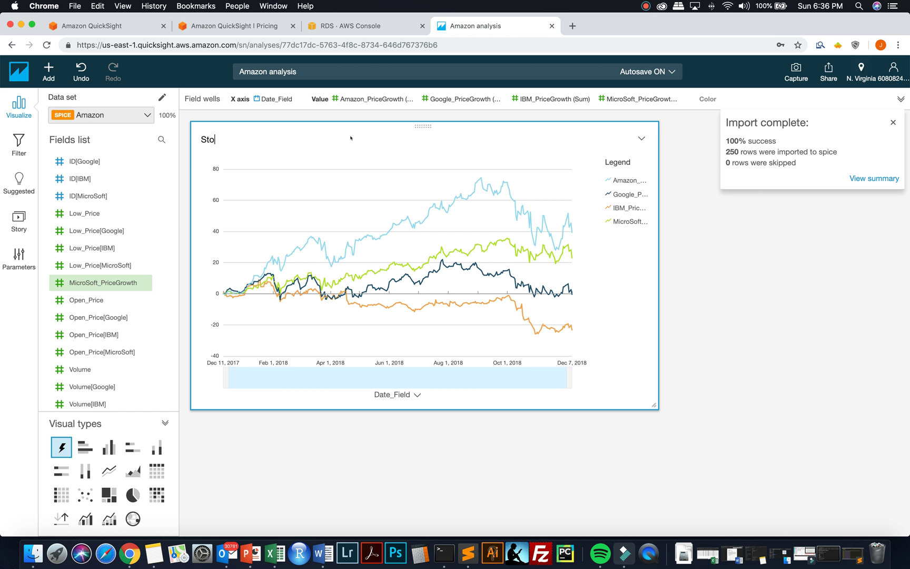
{"action": "type", "text": "ck Price Growth for Top "}
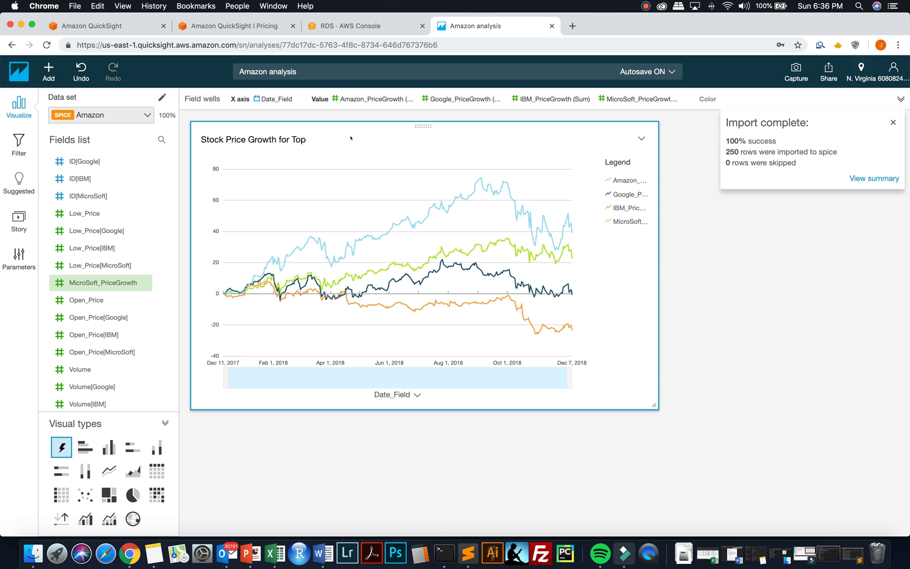
{"action": "type", "text": "Cloud Vendors"}
- Move the chart legend to the top
{"action": "left_click", "coordinate": [642, 138]}
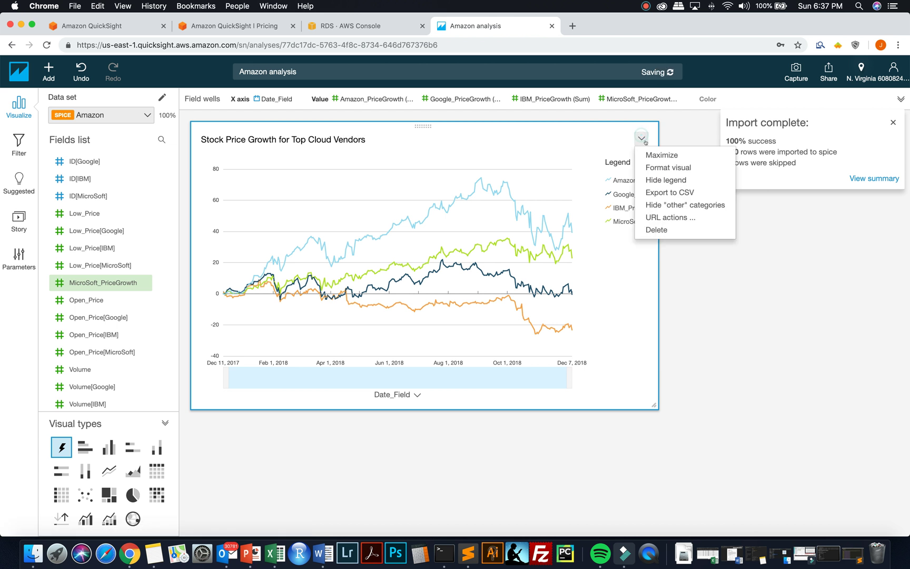
{"action": "left_click", "coordinate": [652, 168]}
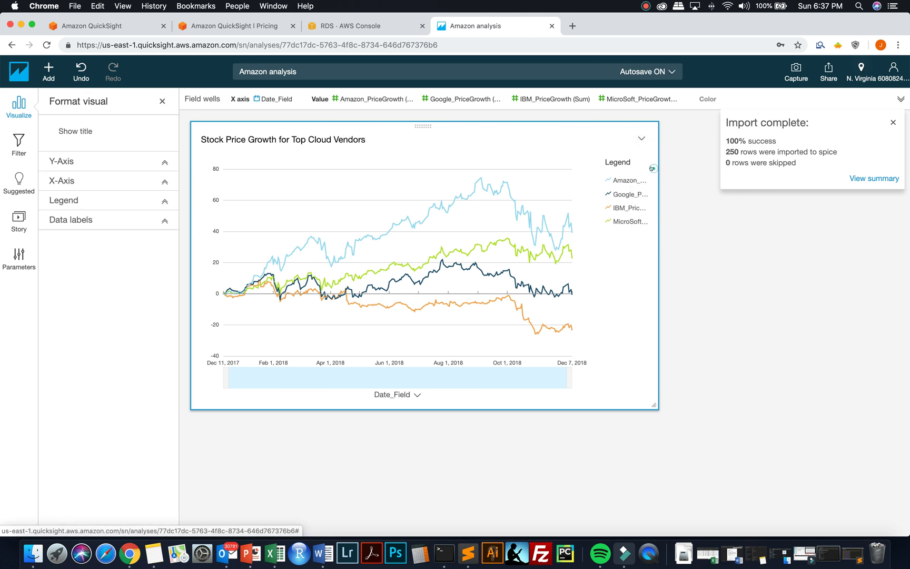
{"action": "left_click", "coordinate": [163, 199]}
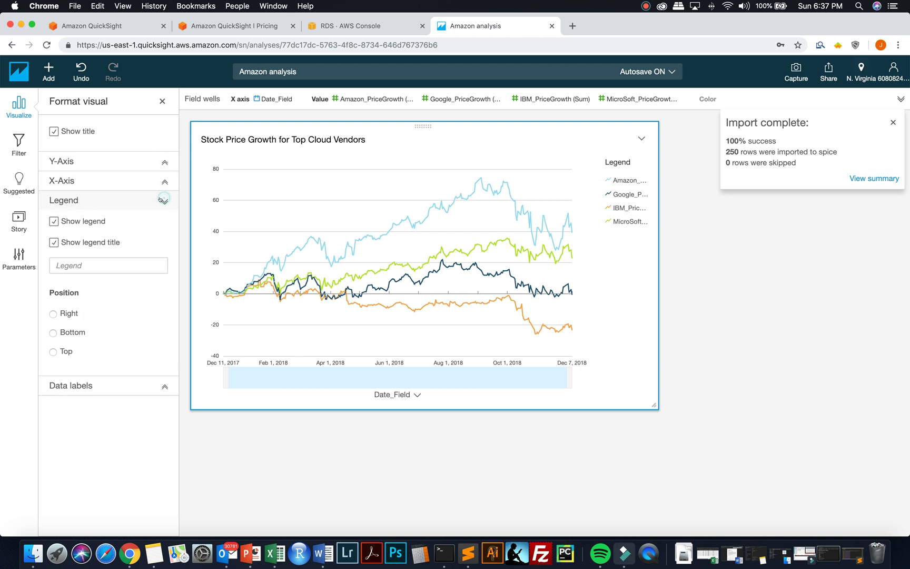
{"action": "left_click", "coordinate": [53, 351]}
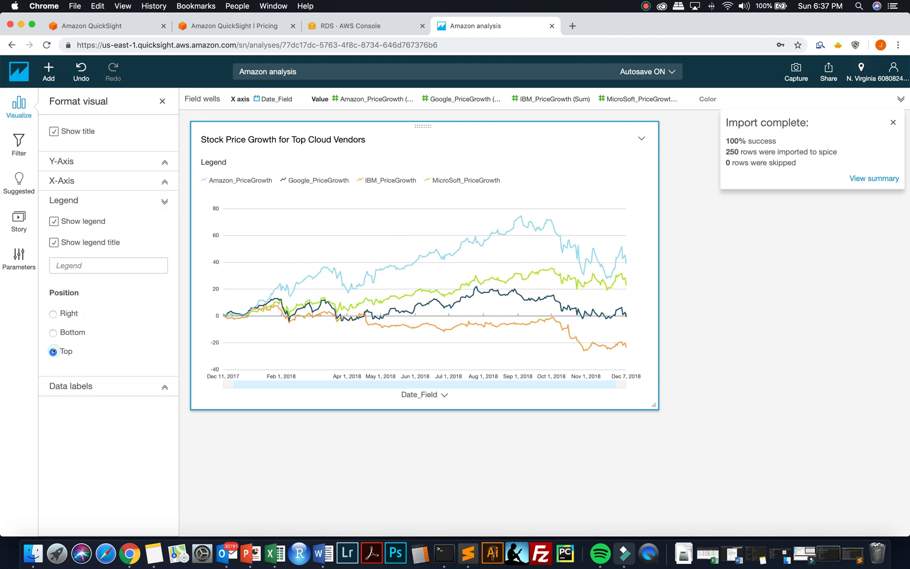
- Dismiss the import notice and enlarge the chart to fill more of the sheet
{"action": "left_click", "coordinate": [891, 123]}
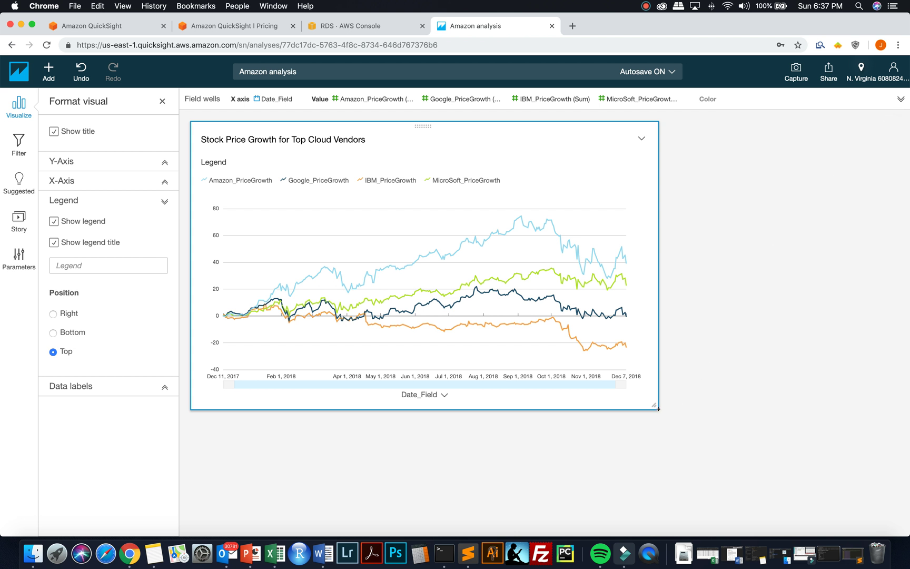
{"action": "left_click_drag", "start_coordinate": [653, 404], "coordinate": [823, 474]}
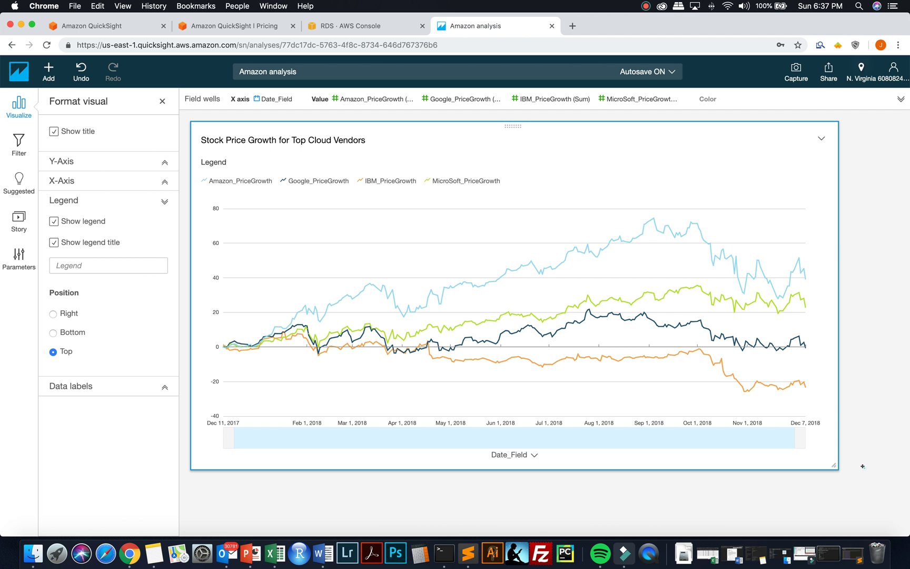
{"action": "left_click", "coordinate": [863, 466]}
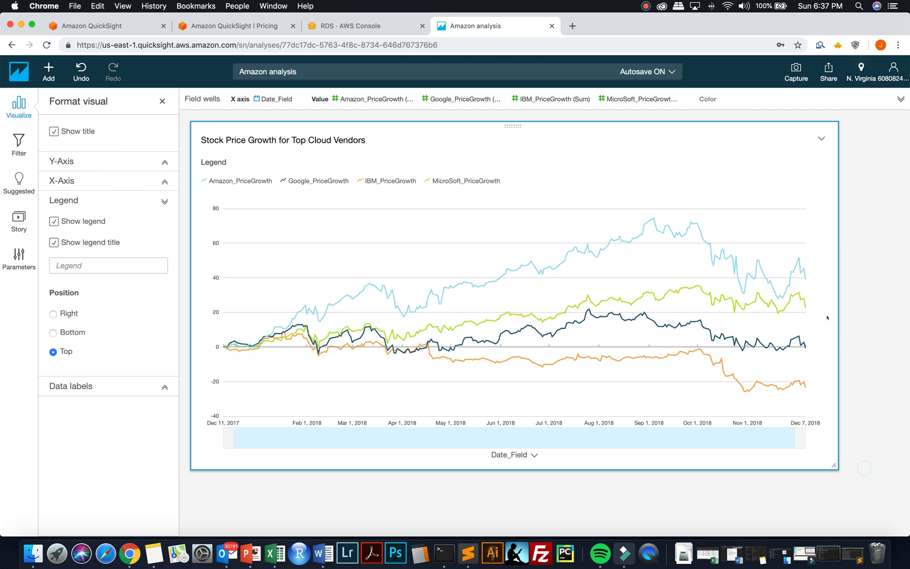
{"action": "left_click", "coordinate": [823, 73]}
- Publish the analysis as the dashboard 'StockPrice Growth for Top Cloud Vendors'
{"action": "left_click", "coordinate": [838, 97]}
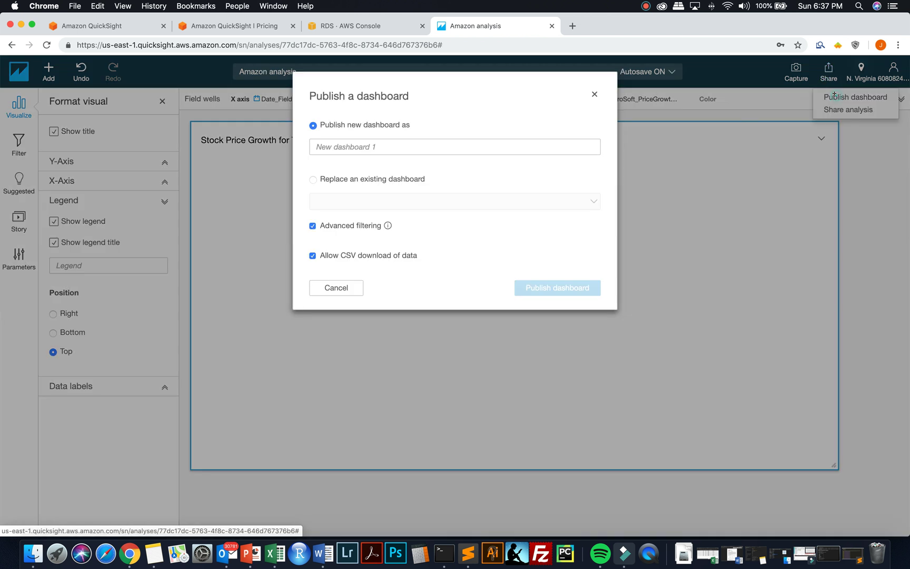
{"action": "left_click", "coordinate": [499, 141]}
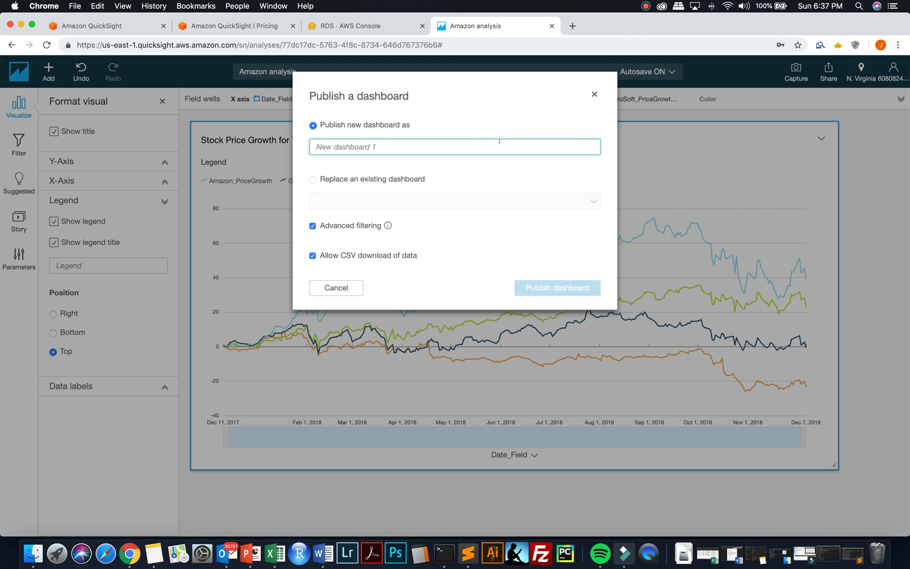
{"action": "type", "text": "StockPr"}
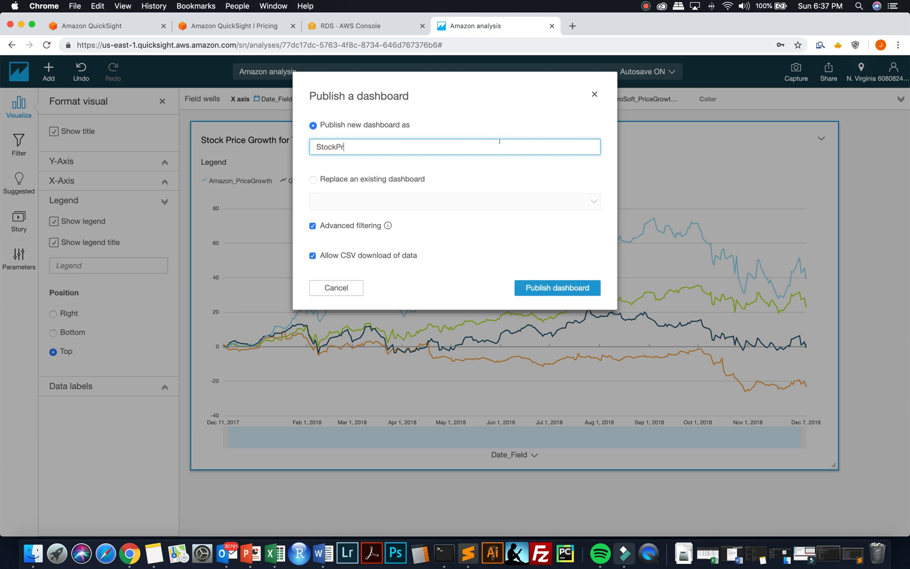
{"action": "type", "text": "ice Growth for Top Cloud Vendors"}
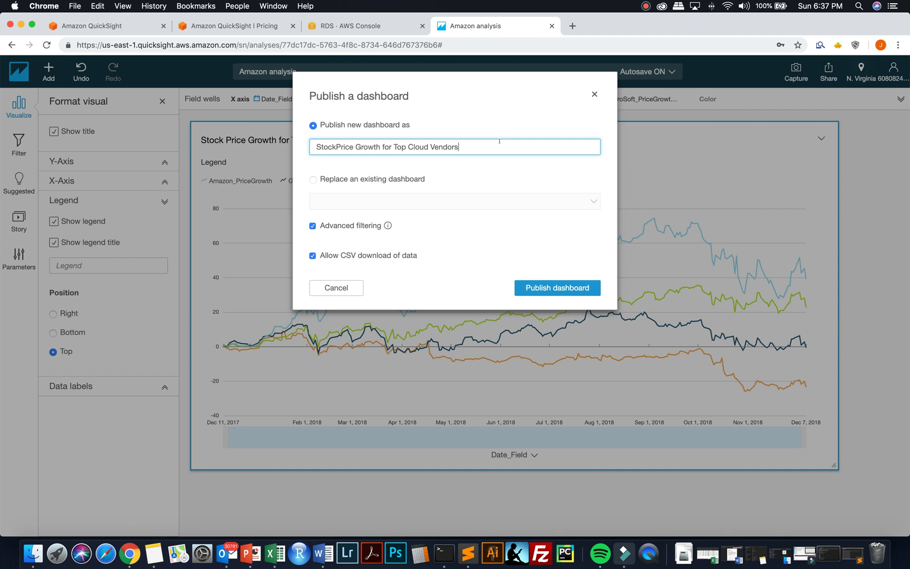
{"action": "left_click", "coordinate": [570, 288]}
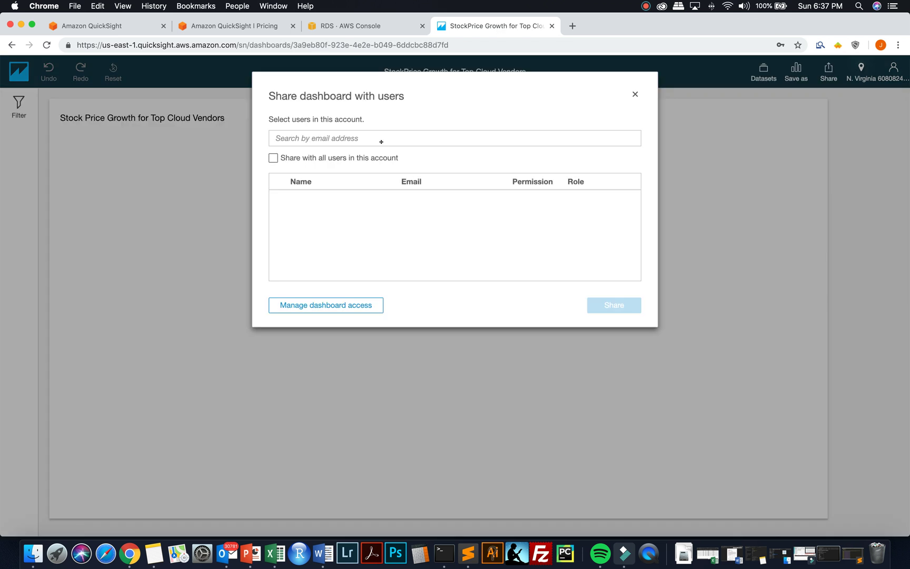
- Find the account's admin user, share the dashboard with them as viewer, and close sharing
{"action": "left_click", "coordinate": [381, 139]}
{"action": "type", "text": "jim"}
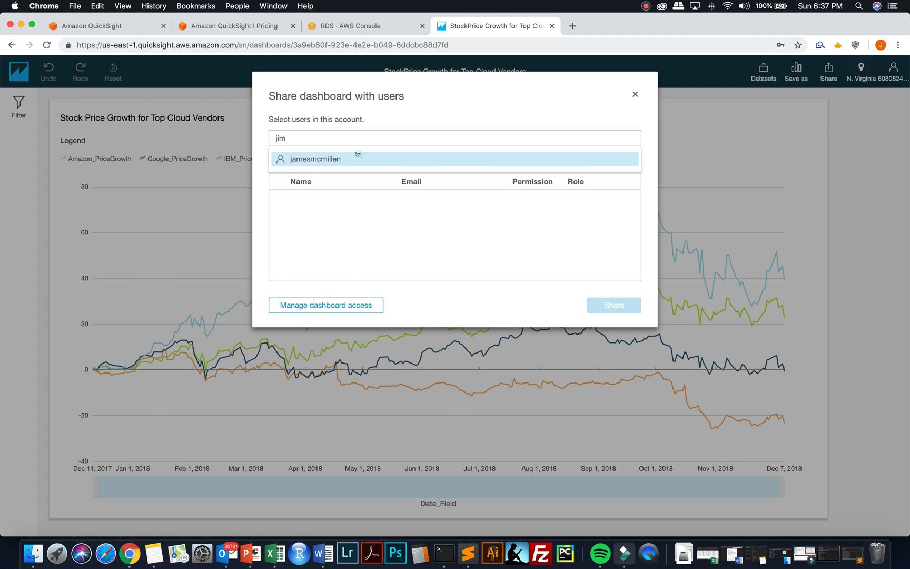
{"action": "left_click", "coordinate": [357, 158]}
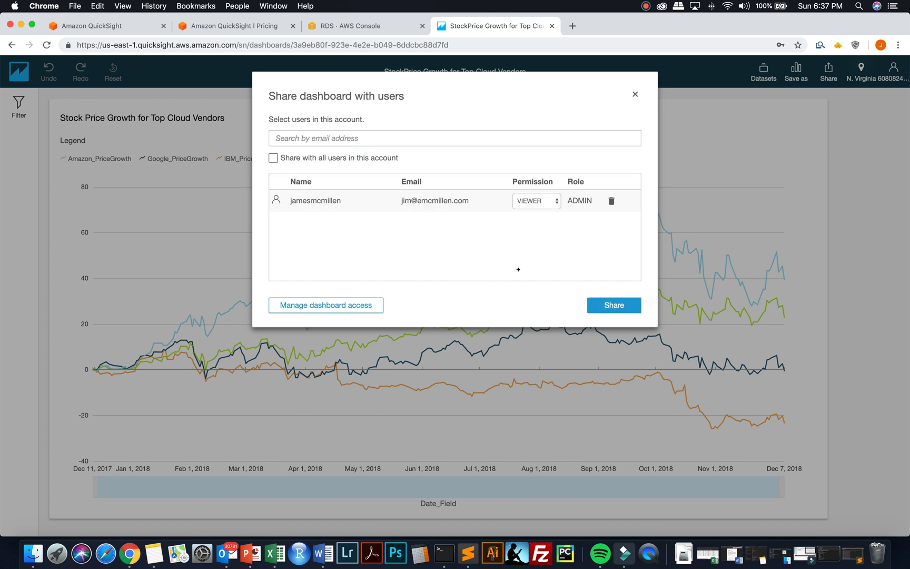
{"action": "left_click", "coordinate": [615, 307]}
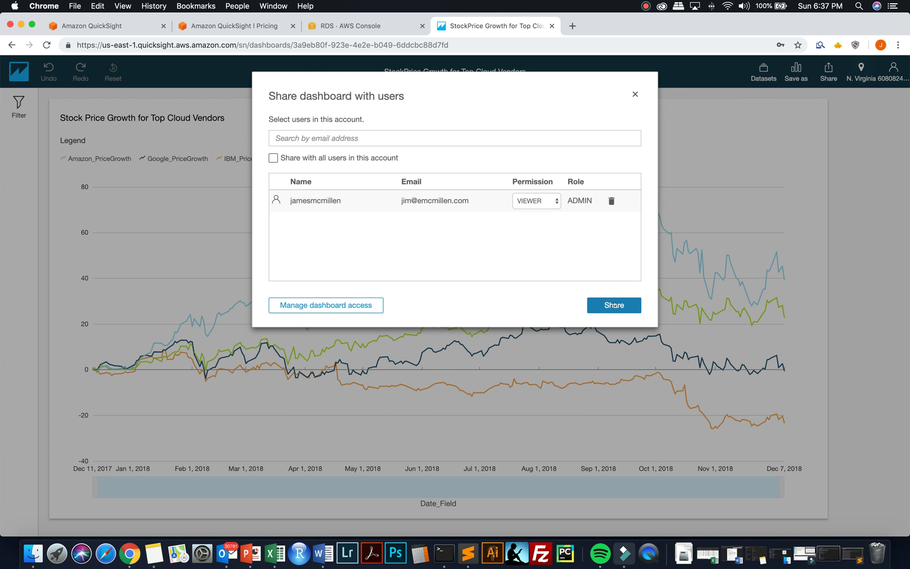
{"action": "left_click", "coordinate": [614, 305]}
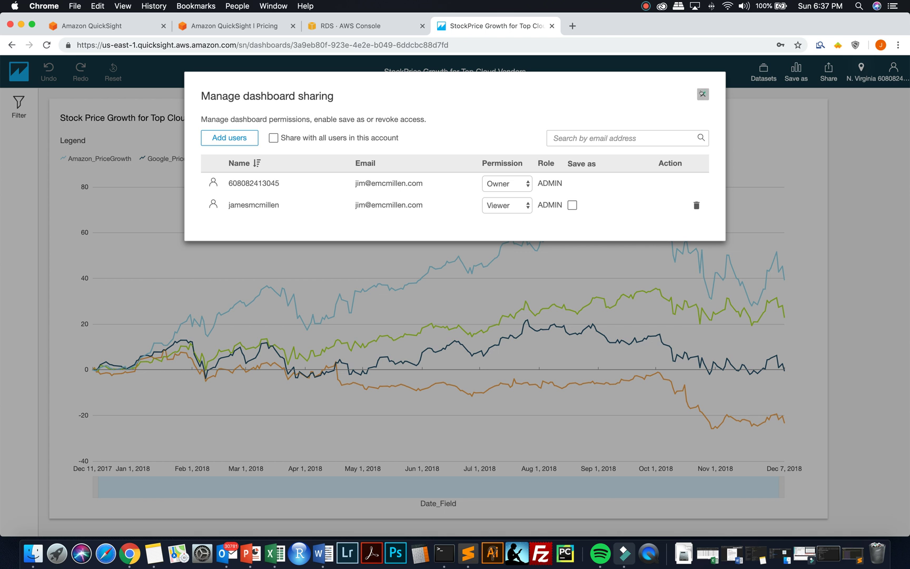
{"action": "left_click", "coordinate": [702, 95]}
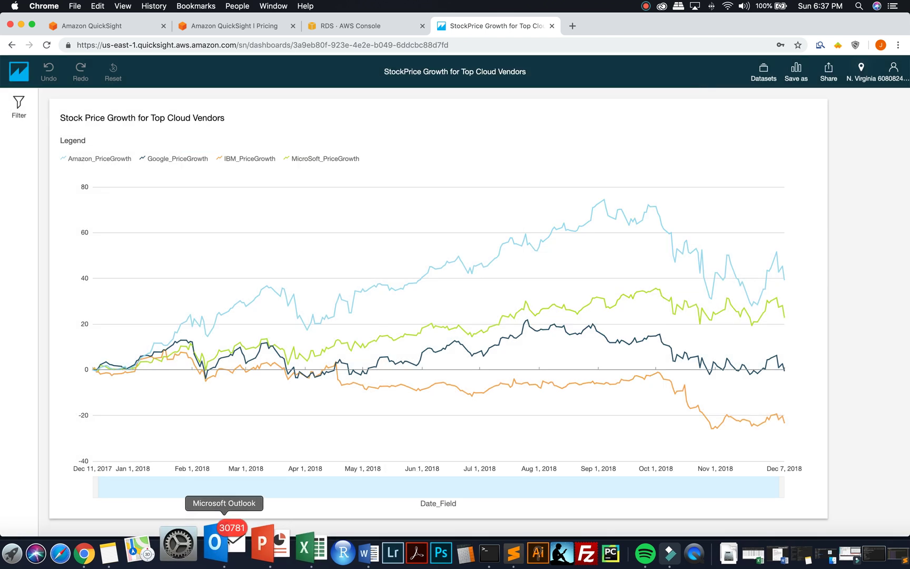
- In Outlook, open the newest QuickSight share email and follow its link to the stock dashboard
{"action": "left_click", "coordinate": [224, 547]}
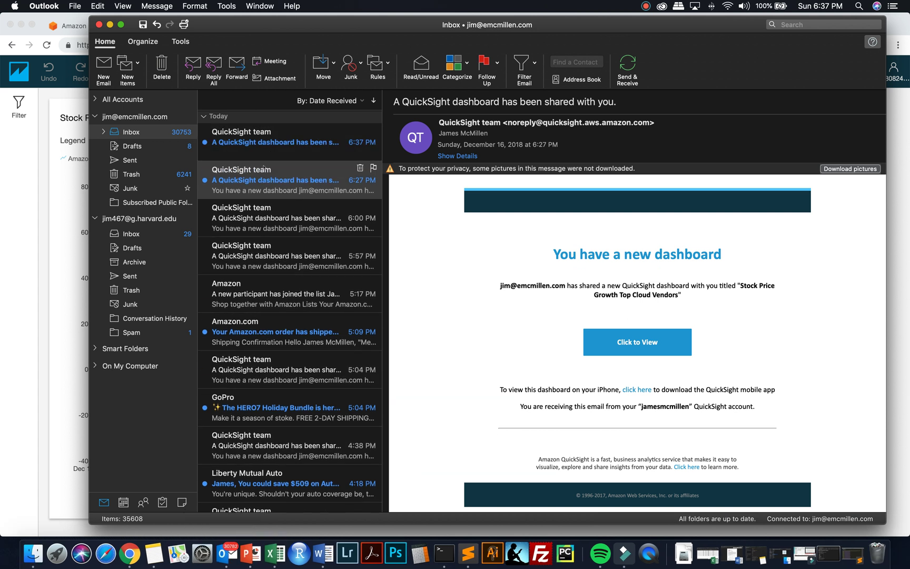
{"action": "left_click", "coordinate": [269, 138]}
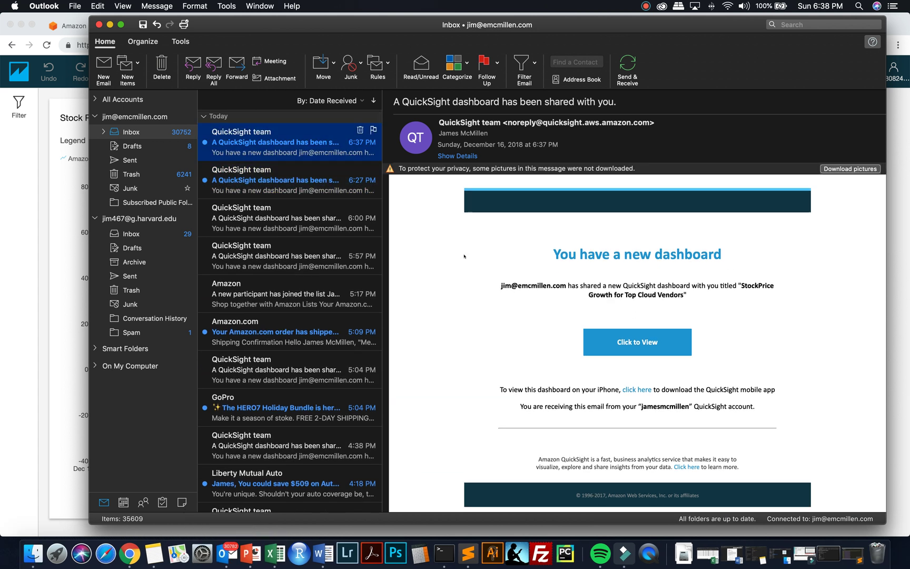
{"action": "left_click", "coordinate": [637, 346]}
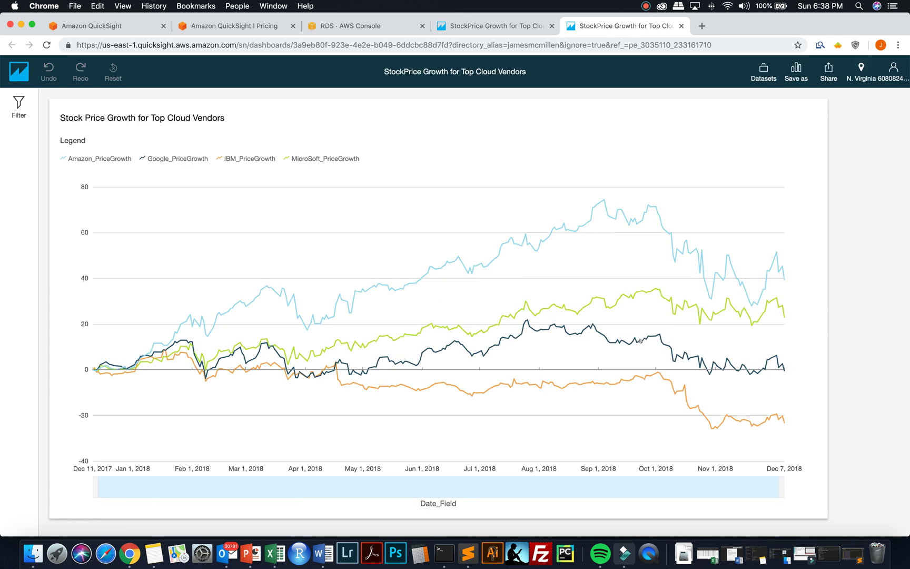
{"action": "scroll", "coordinate": [866, 276], "scroll_direction": "down", "scroll_amount": 1}
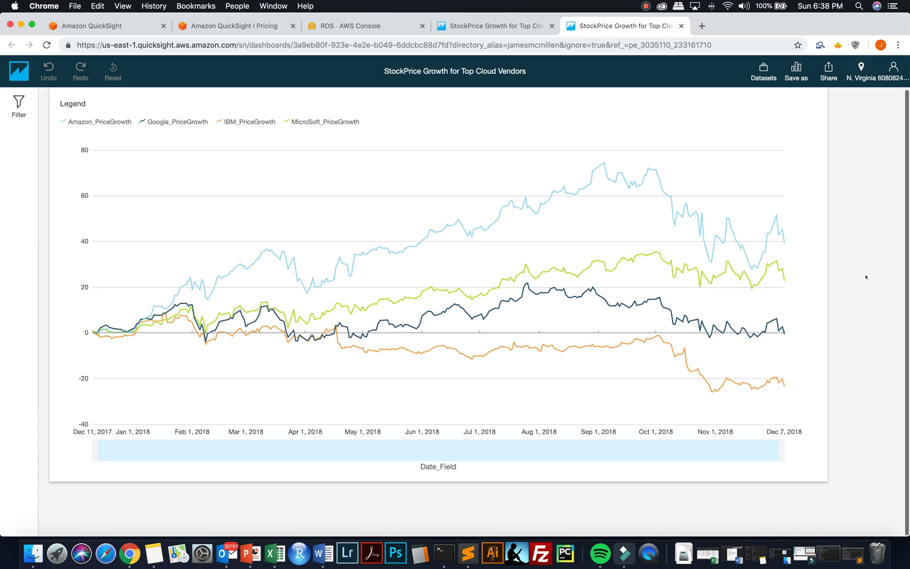
{"action": "left_click", "coordinate": [124, 45]}
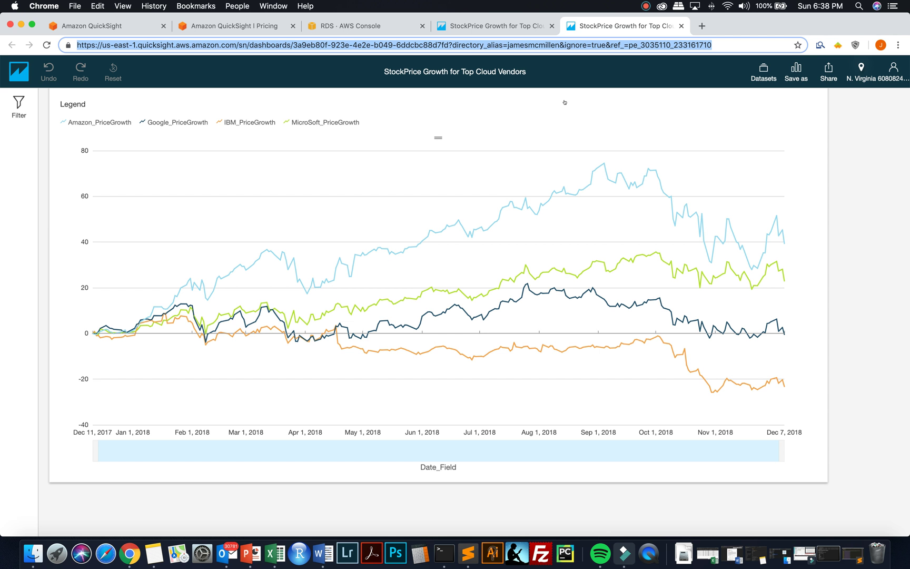
{"action": "scroll", "coordinate": [566, 102], "scroll_direction": "up", "scroll_amount": 1}
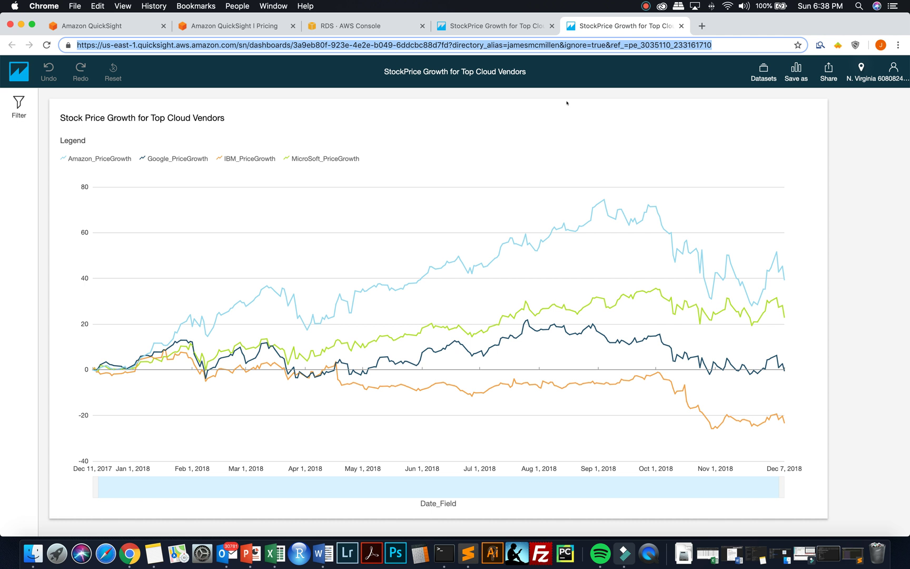
- Close the duplicate dashboard tab and scroll the QuickSight home page's analyses list
{"action": "left_click", "coordinate": [681, 26]}
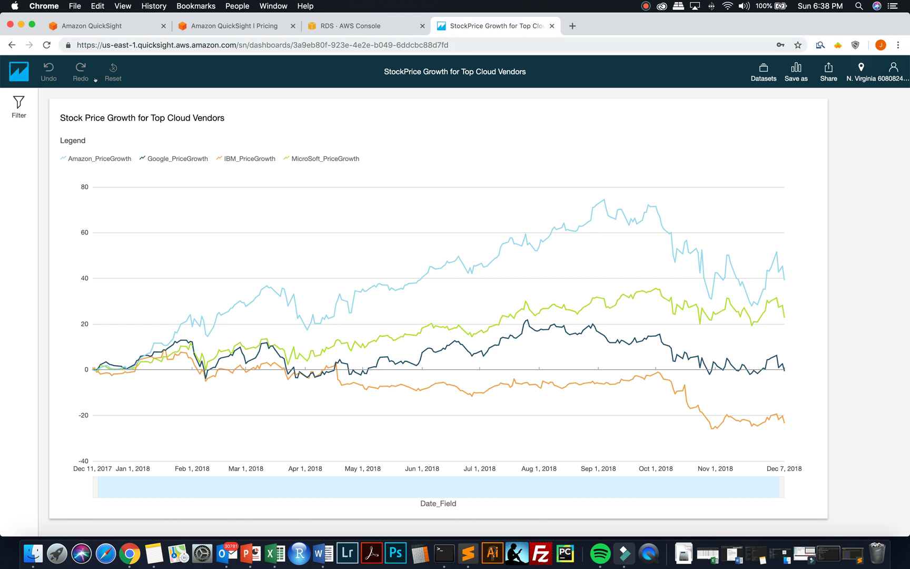
{"action": "left_click", "coordinate": [18, 71]}
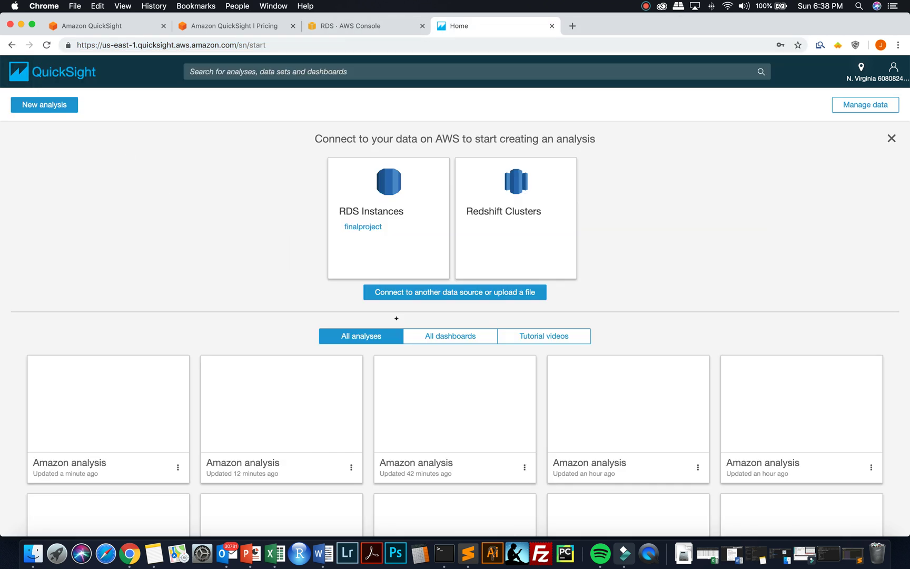
{"action": "scroll", "coordinate": [397, 318], "scroll_direction": "down", "scroll_amount": 10}
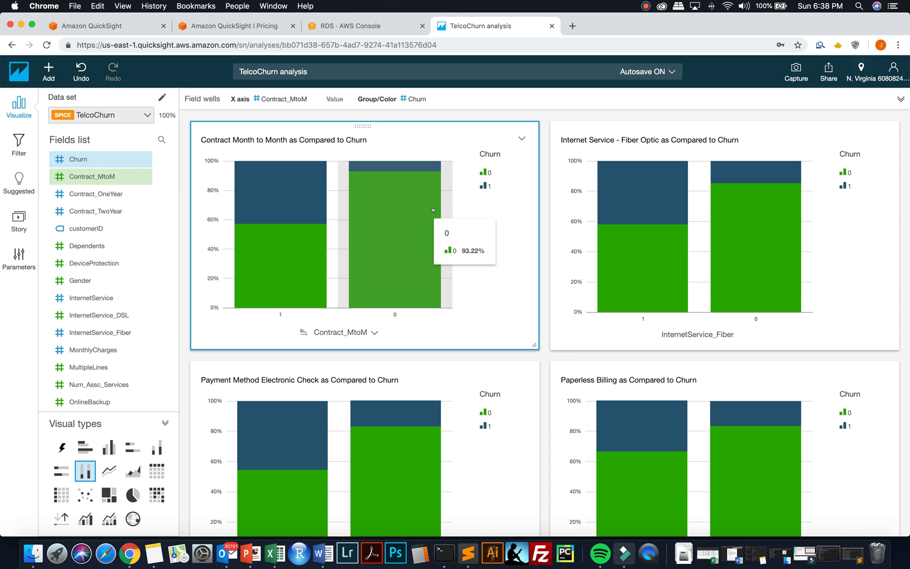
{"action": "mouse_move", "coordinate": [304, 288]}
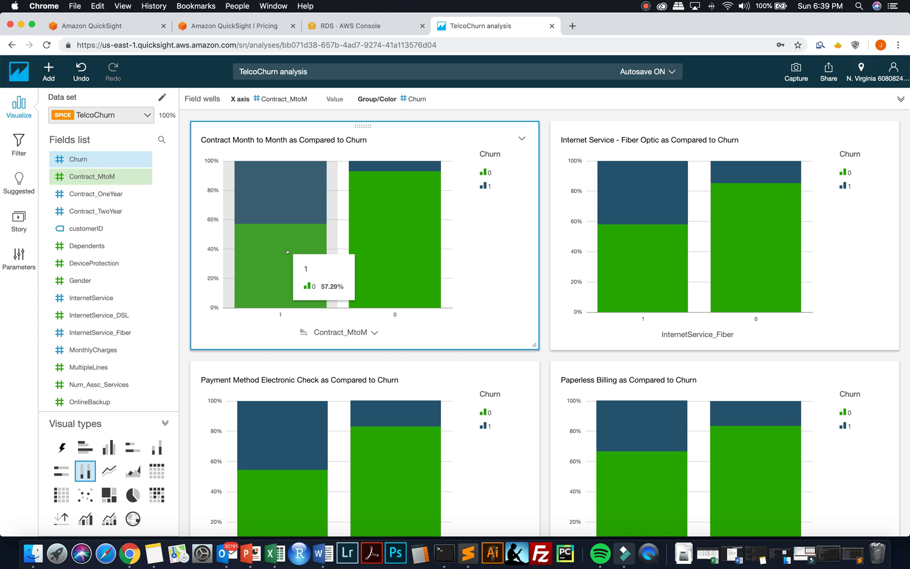
{"action": "mouse_move", "coordinate": [381, 205]}
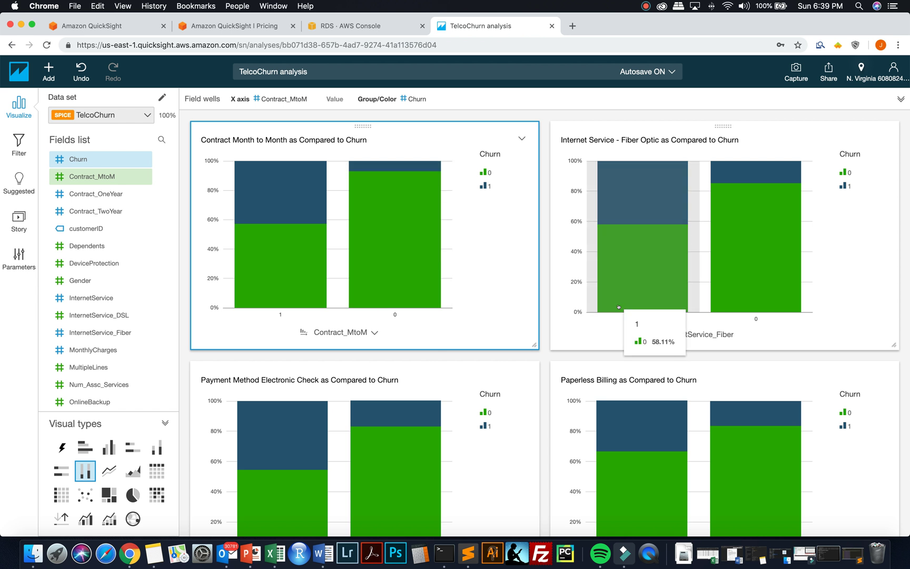
{"action": "scroll", "coordinate": [619, 307], "scroll_direction": "down", "scroll_amount": 2}
{"action": "scroll", "coordinate": [618, 307], "scroll_direction": "down", "scroll_amount": 2}
{"action": "scroll", "coordinate": [619, 307], "scroll_direction": "up", "scroll_amount": 2}
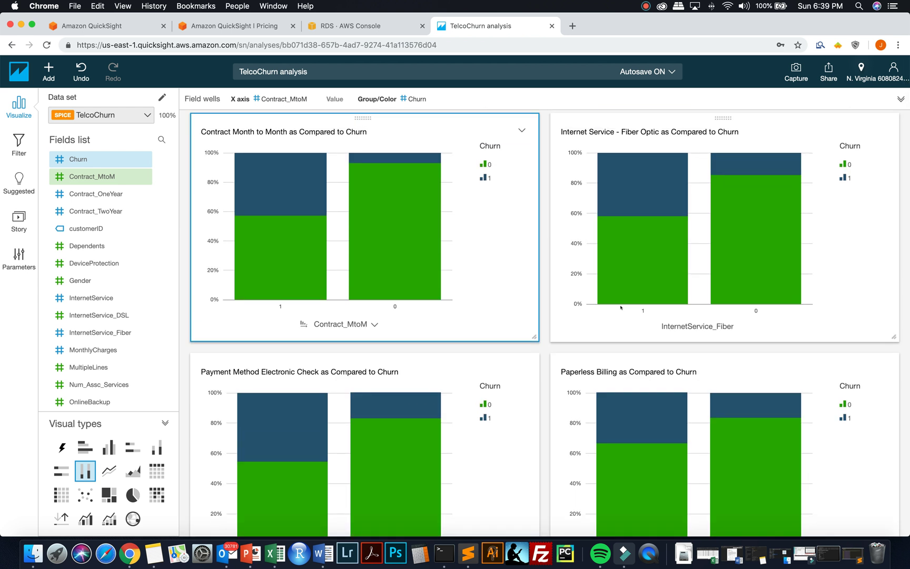
{"action": "scroll", "coordinate": [621, 308], "scroll_direction": "down", "scroll_amount": 2}
{"action": "scroll", "coordinate": [621, 308], "scroll_direction": "down", "scroll_amount": 3}
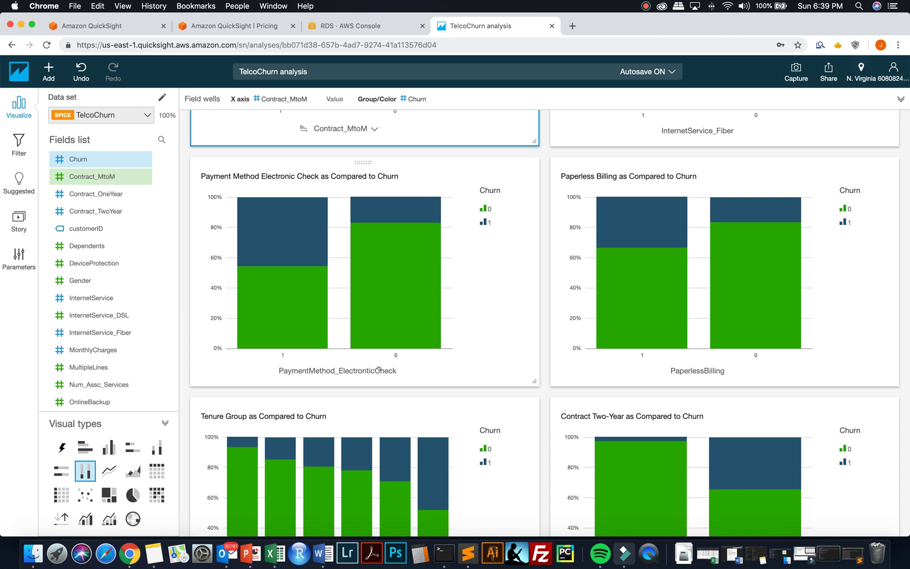
{"action": "mouse_move", "coordinate": [285, 300]}
{"action": "scroll", "coordinate": [506, 324], "scroll_direction": "down", "scroll_amount": 5}
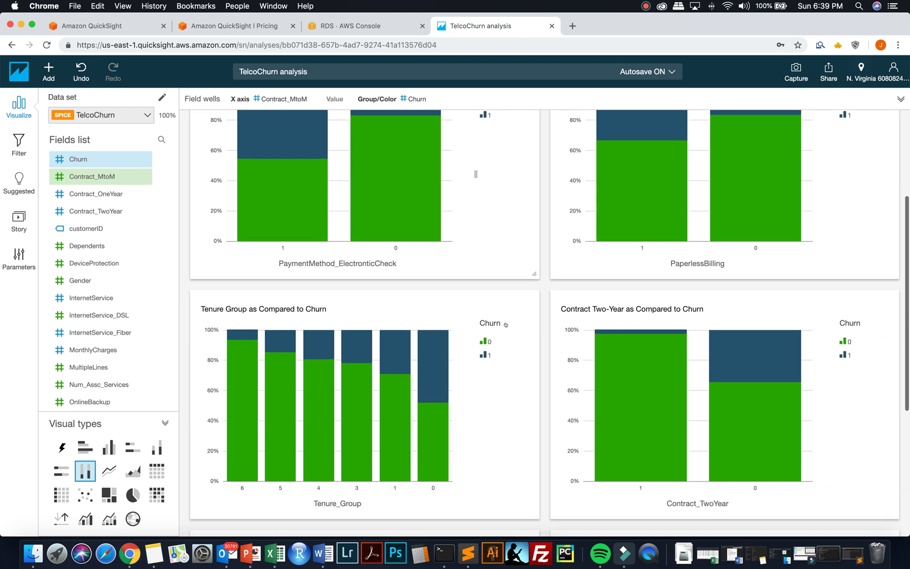
{"action": "scroll", "coordinate": [505, 325], "scroll_direction": "down", "scroll_amount": 2}
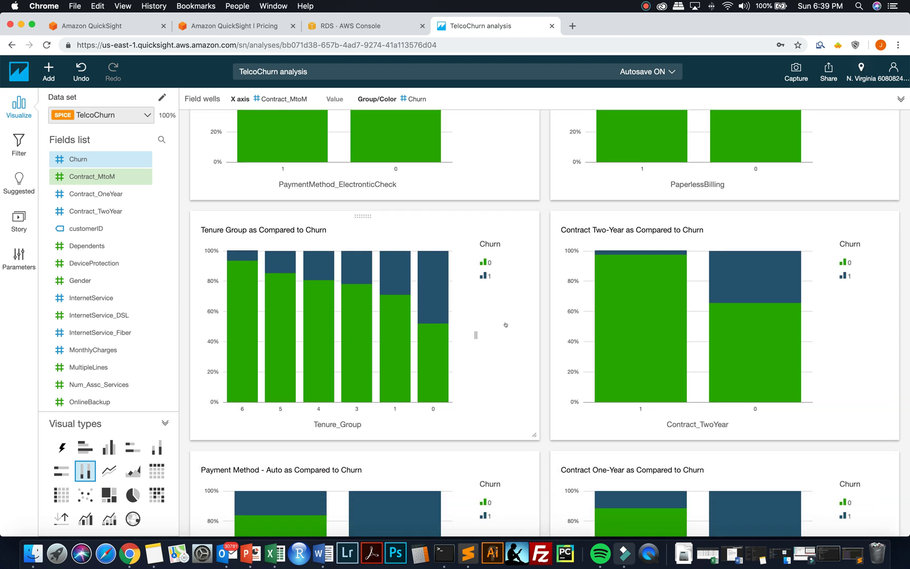
{"action": "scroll", "coordinate": [505, 324], "scroll_direction": "down", "scroll_amount": 1}
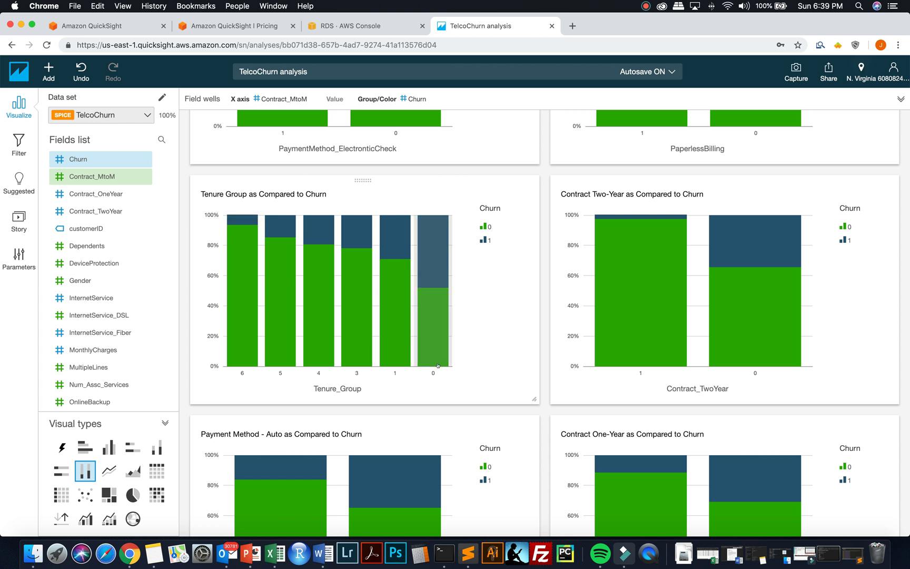
{"action": "mouse_move", "coordinate": [428, 360]}
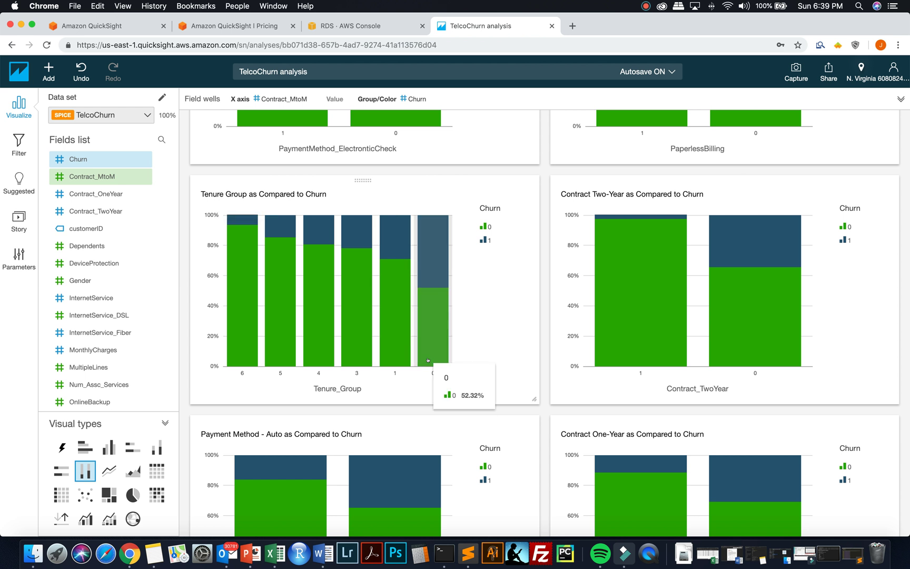
{"action": "mouse_move", "coordinate": [249, 358]}
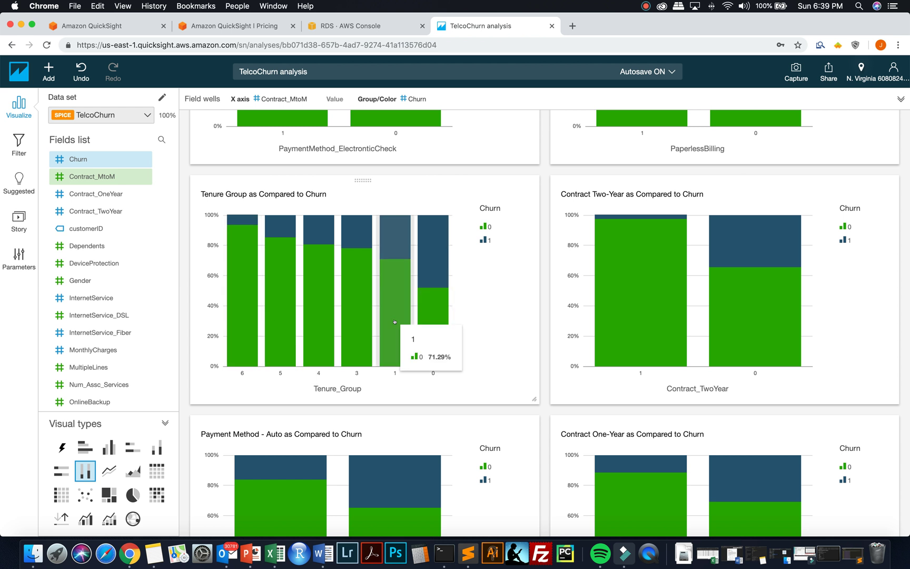
{"action": "mouse_move", "coordinate": [439, 306]}
{"action": "mouse_move", "coordinate": [247, 279]}
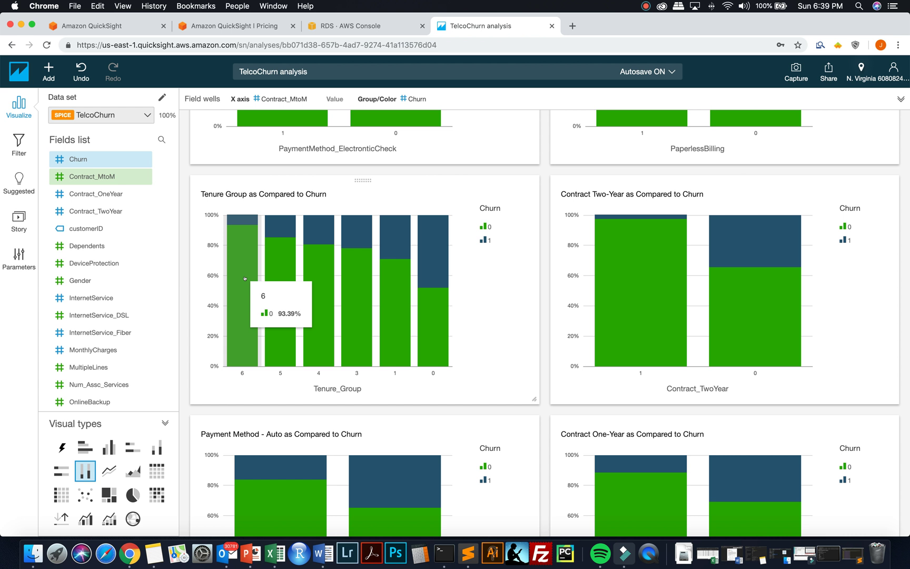
{"action": "mouse_move", "coordinate": [435, 328]}
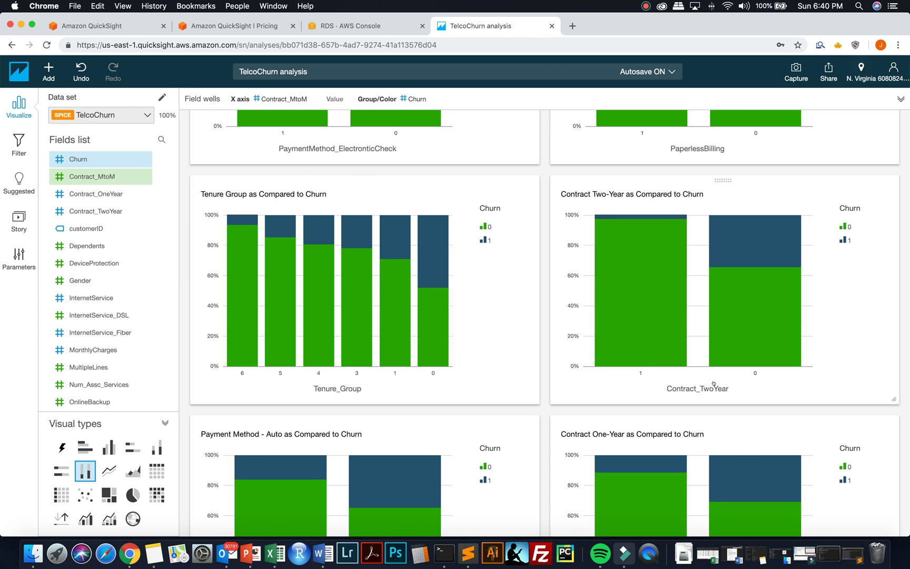
{"action": "mouse_move", "coordinate": [754, 364]}
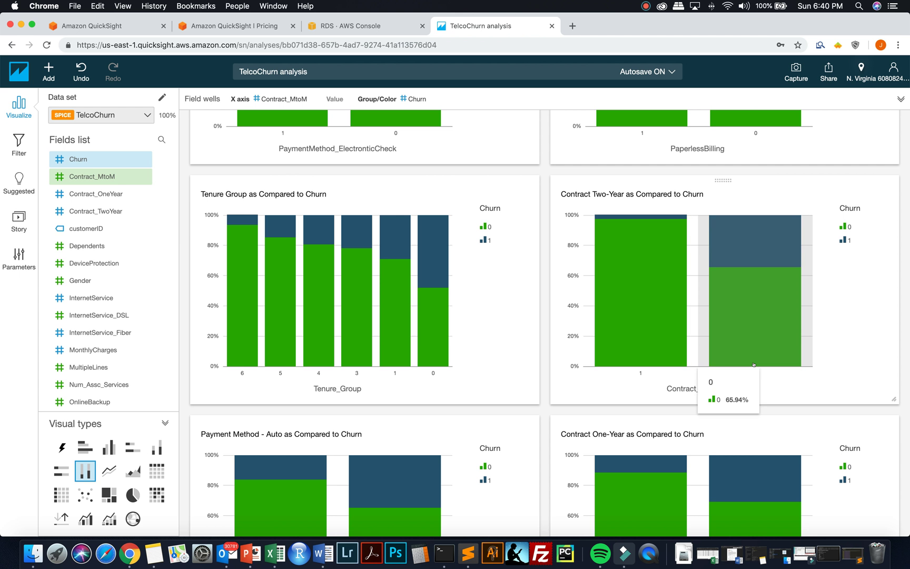
{"action": "mouse_move", "coordinate": [678, 356]}
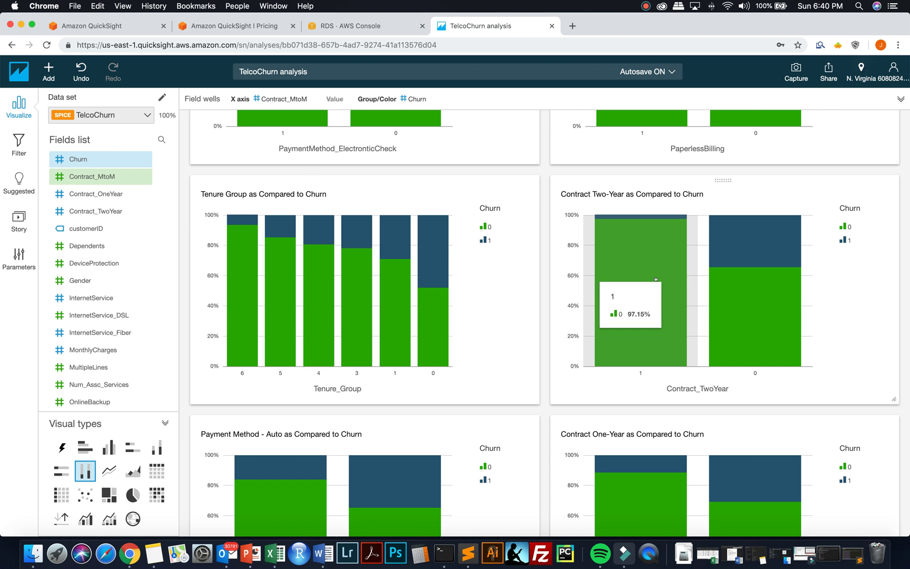
{"action": "mouse_move", "coordinate": [753, 302]}
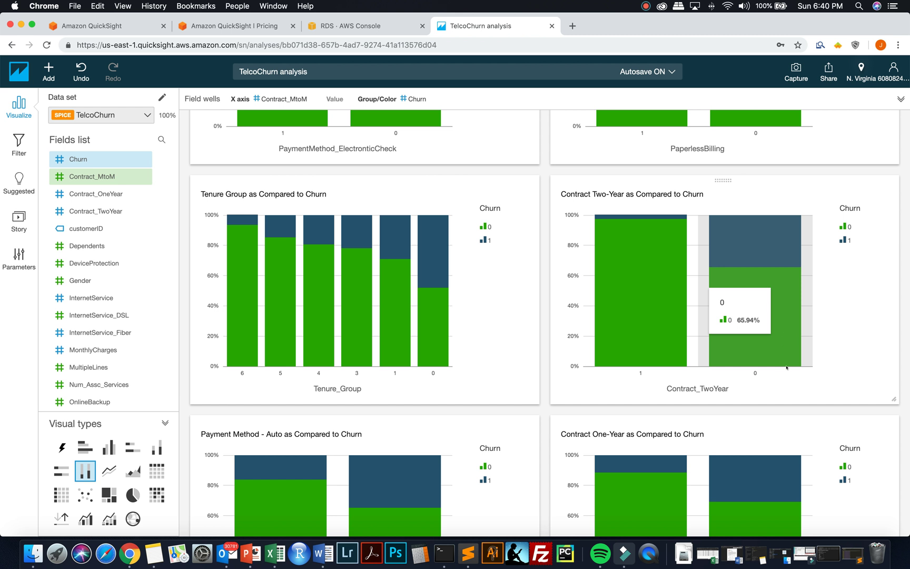
{"action": "scroll", "coordinate": [579, 409], "scroll_direction": "down", "scroll_amount": 3}
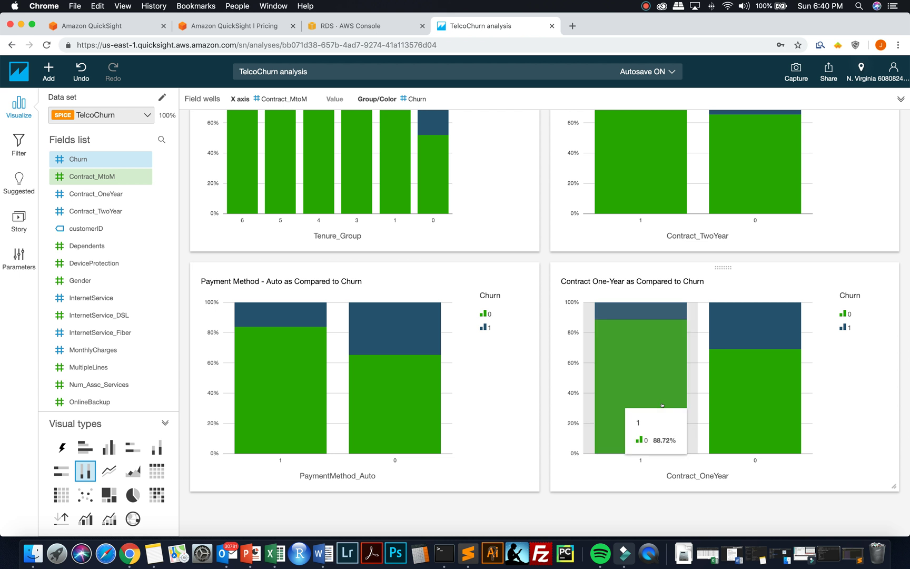
{"action": "mouse_move", "coordinate": [749, 417]}
{"action": "mouse_move", "coordinate": [695, 417]}
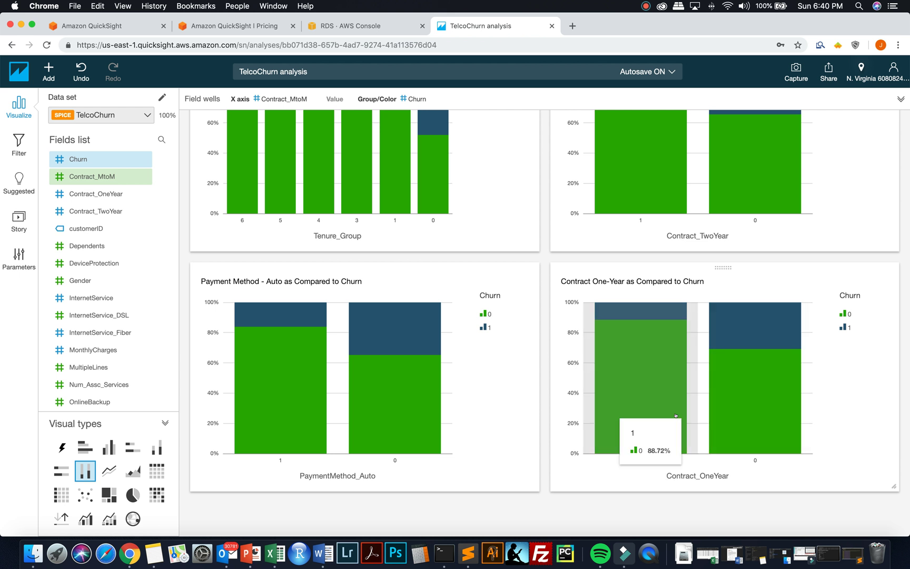
{"action": "scroll", "coordinate": [676, 416], "scroll_direction": "up", "scroll_amount": 5}
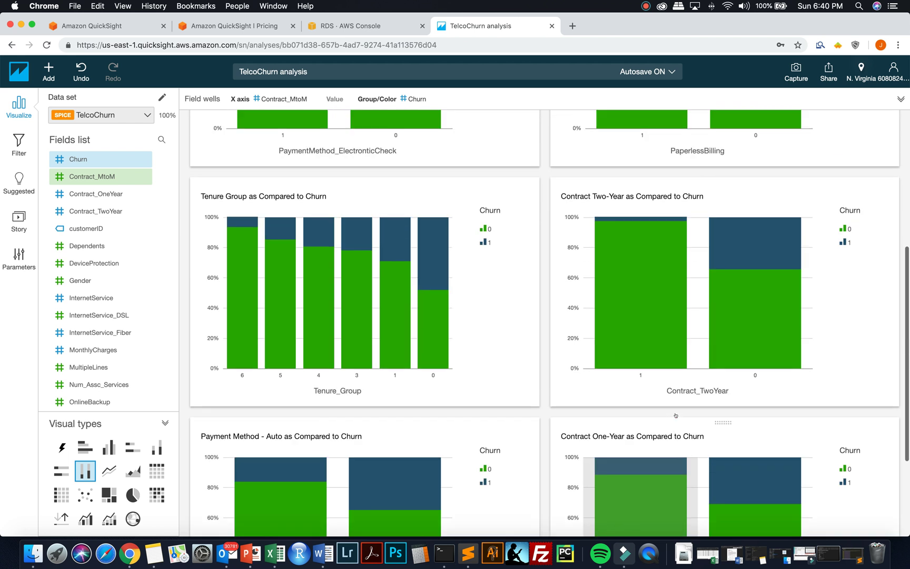
{"action": "scroll", "coordinate": [678, 415], "scroll_direction": "up", "scroll_amount": 5}
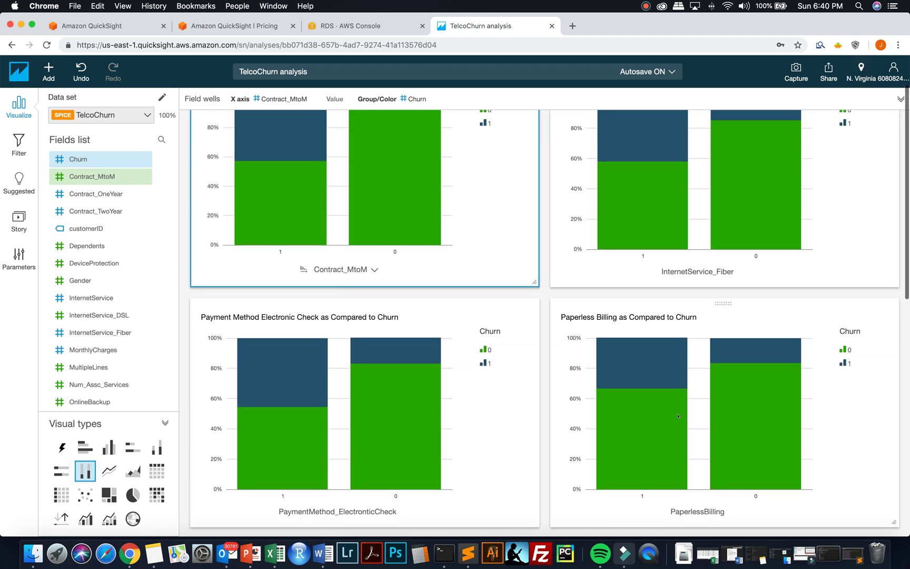
{"action": "scroll", "coordinate": [678, 416], "scroll_direction": "down", "scroll_amount": 5}
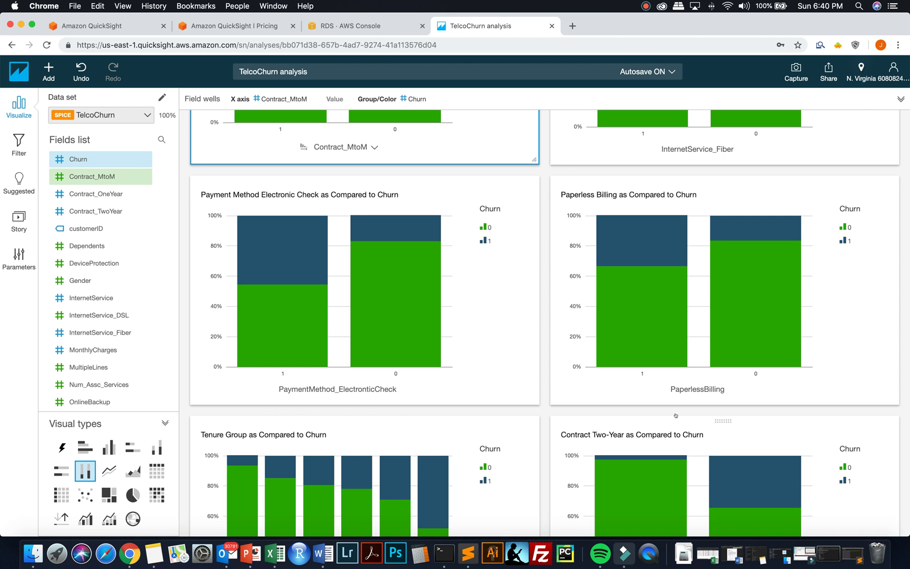
{"action": "scroll", "coordinate": [676, 415], "scroll_direction": "down", "scroll_amount": 6}
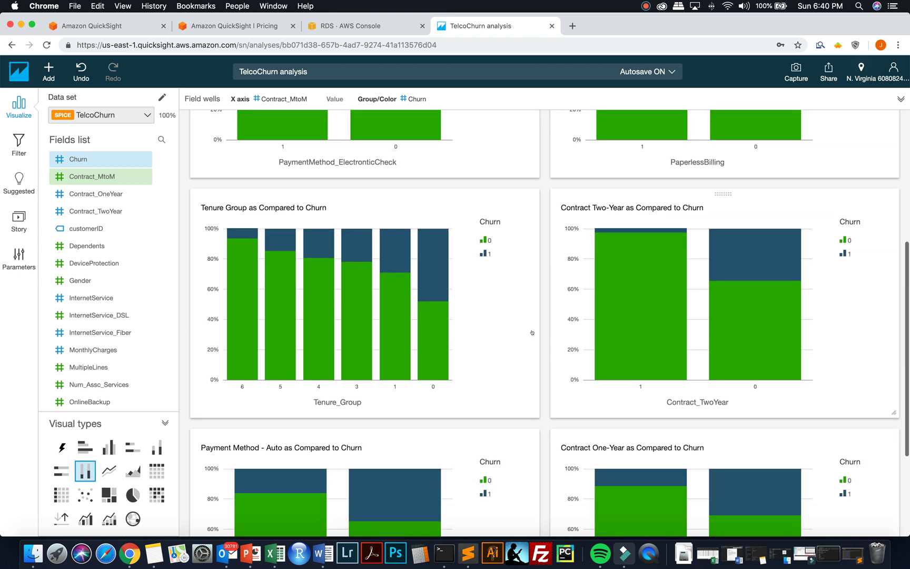
{"action": "scroll", "coordinate": [532, 332], "scroll_direction": "down", "scroll_amount": 5}
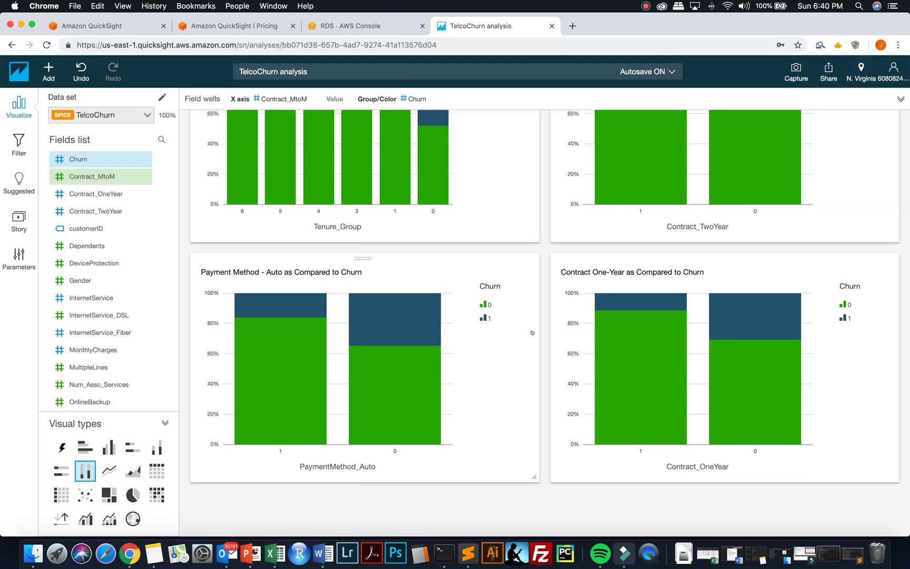
{"action": "scroll", "coordinate": [532, 332], "scroll_direction": "up", "scroll_amount": 13}
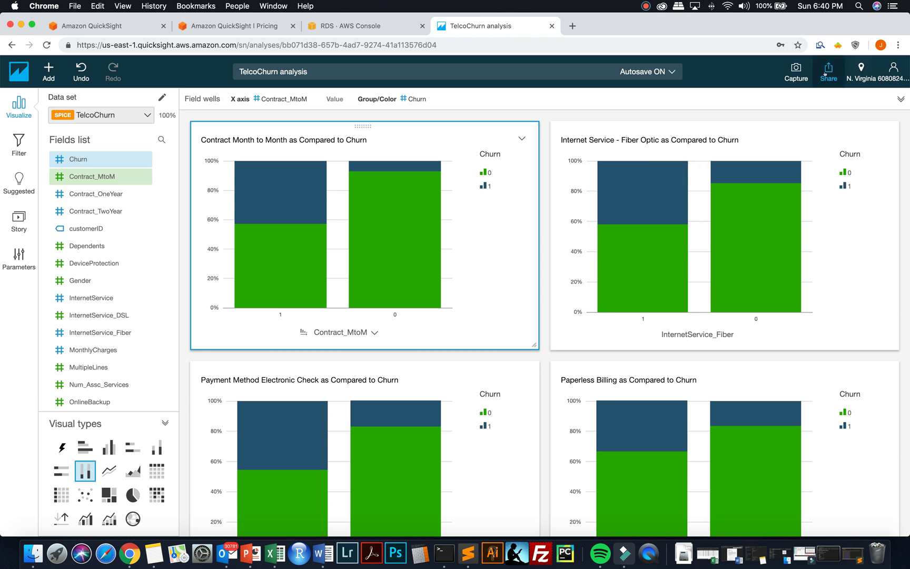
- Publish TelcoChurn as a new dashboard, correcting the typed name to 'Telco Churn Analysis'
{"action": "left_click", "coordinate": [825, 74]}
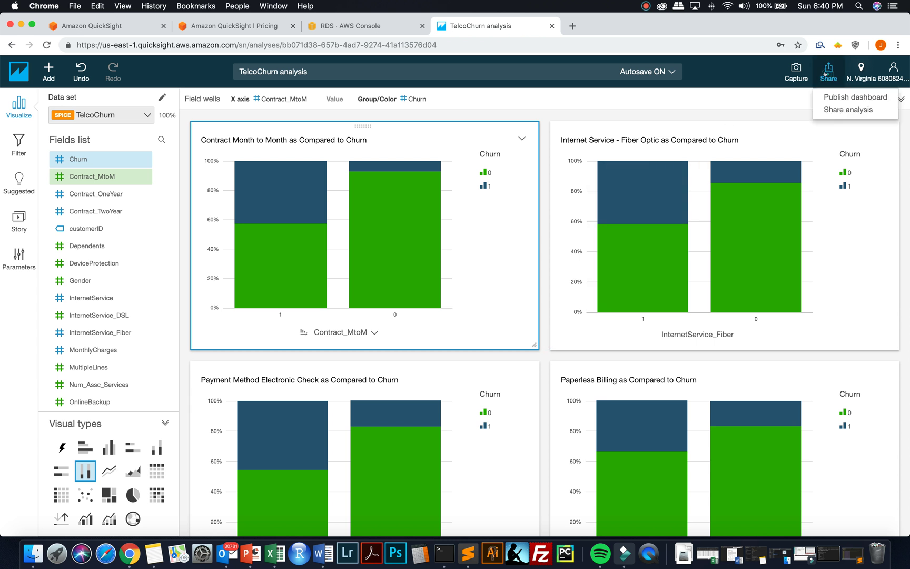
{"action": "left_click", "coordinate": [835, 96]}
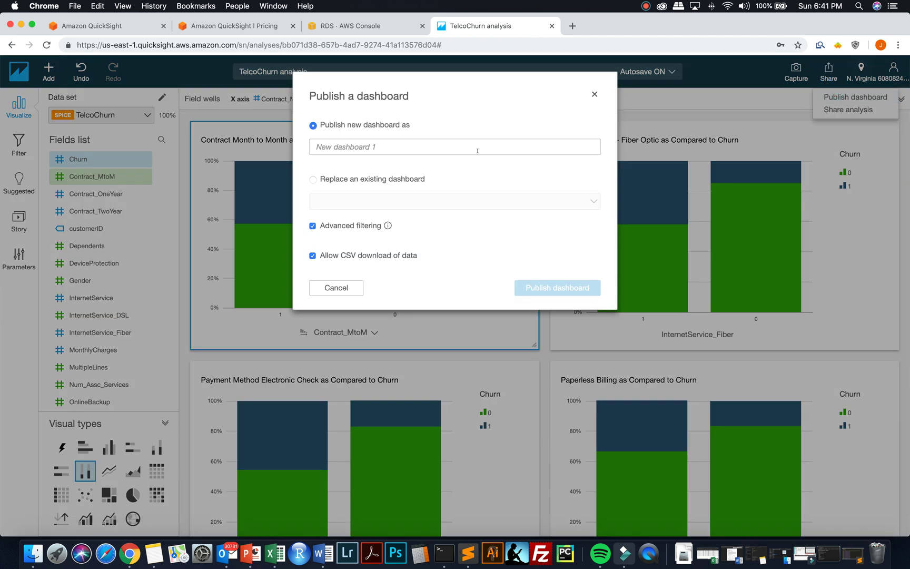
{"action": "type", "text": "Teclco"}
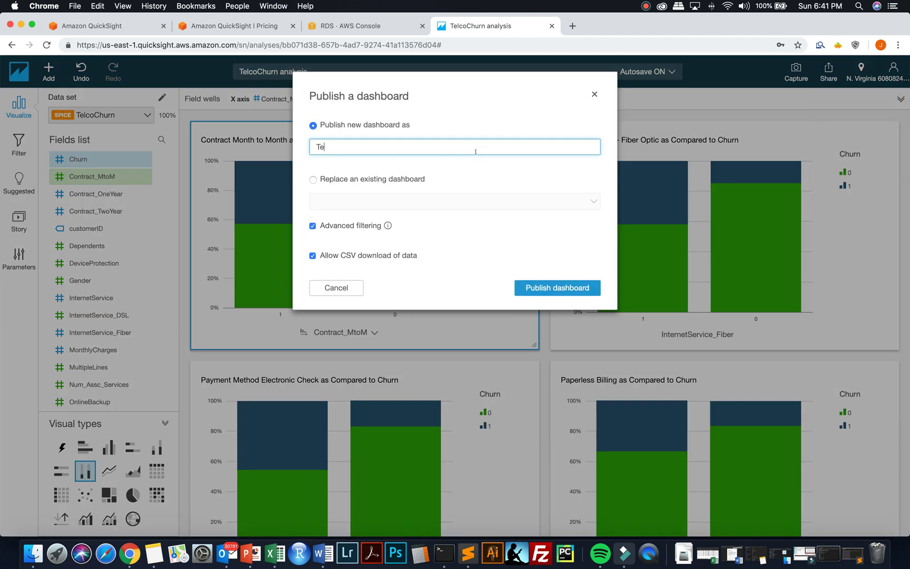
{"action": "key", "text": "BackSpace"}
{"action": "key", "text": "BackSpace"}
{"action": "key", "text": "BackSpace"}
{"action": "key", "text": "BackSpace"}
{"action": "type", "text": "lco Churn Analysis"}
{"action": "left_click", "coordinate": [535, 287]}
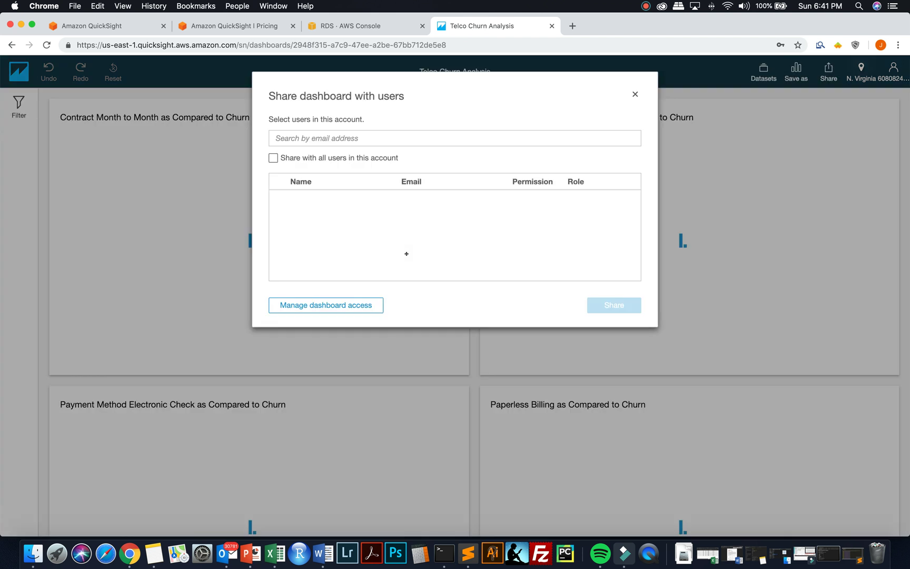
- Give an account user Viewer access to Telco Churn Analysis, then close sharing and the dashboard tab
{"action": "left_click", "coordinate": [344, 142]}
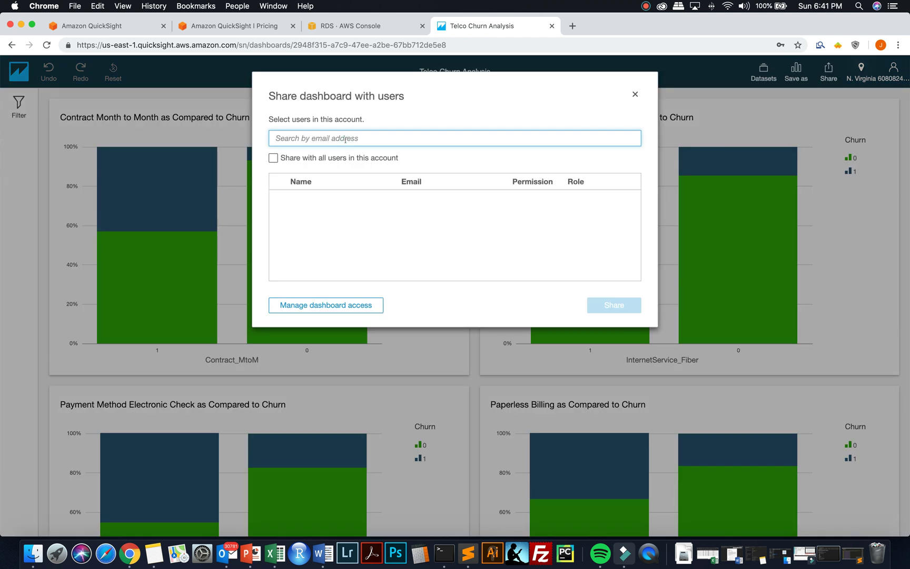
{"action": "type", "text": "jim"}
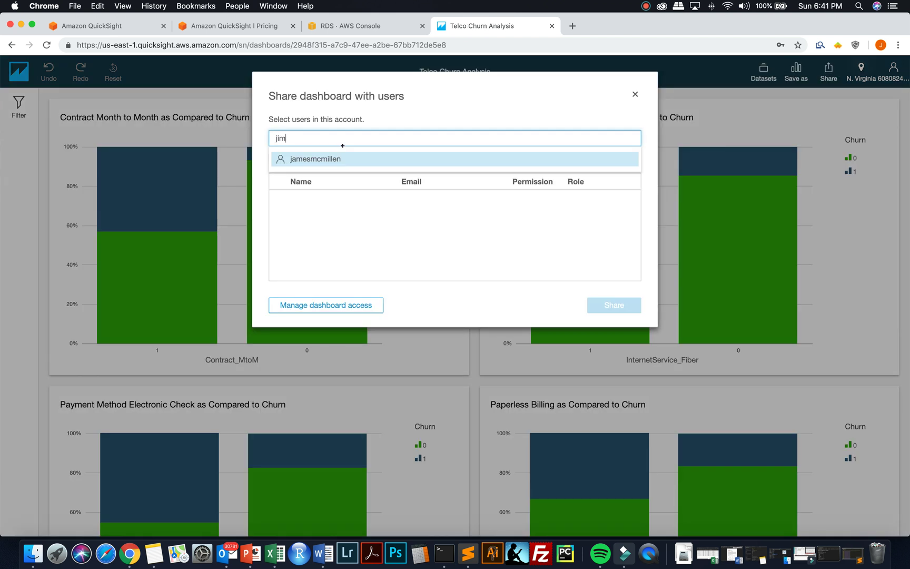
{"action": "left_click", "coordinate": [339, 158]}
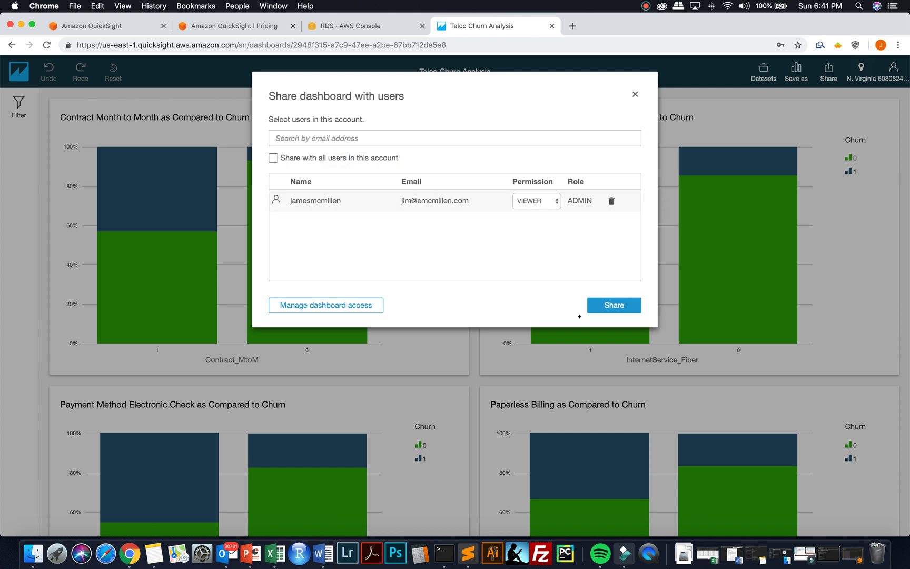
{"action": "left_click", "coordinate": [604, 305]}
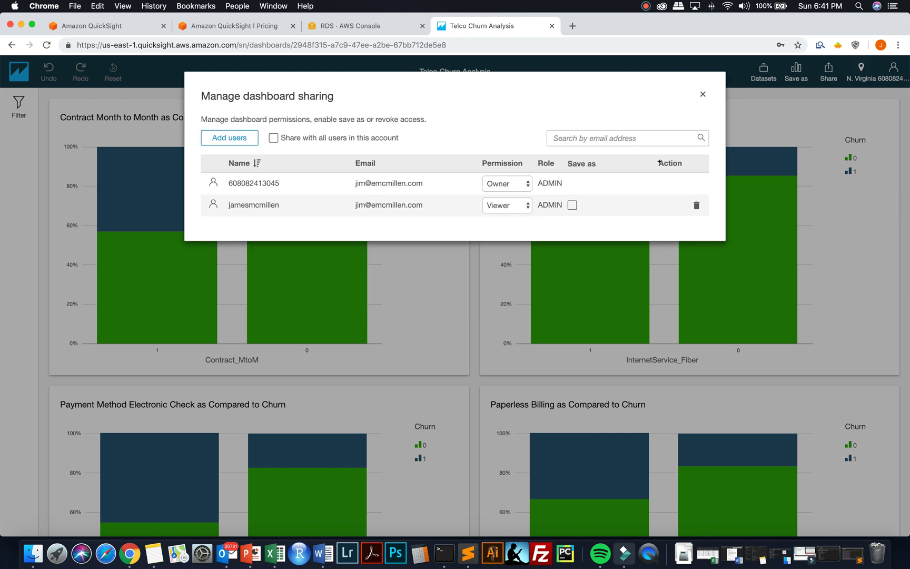
{"action": "left_click", "coordinate": [702, 94]}
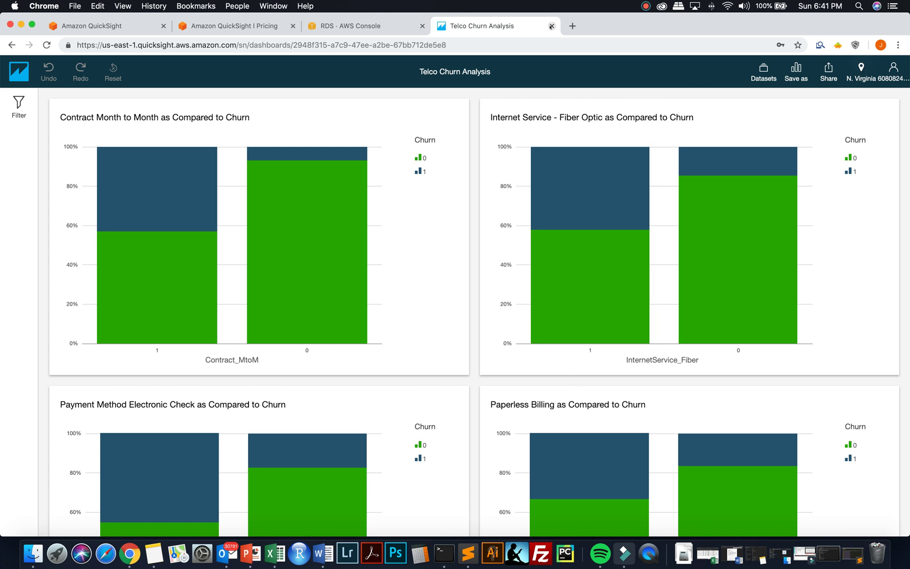
{"action": "left_click", "coordinate": [551, 26]}
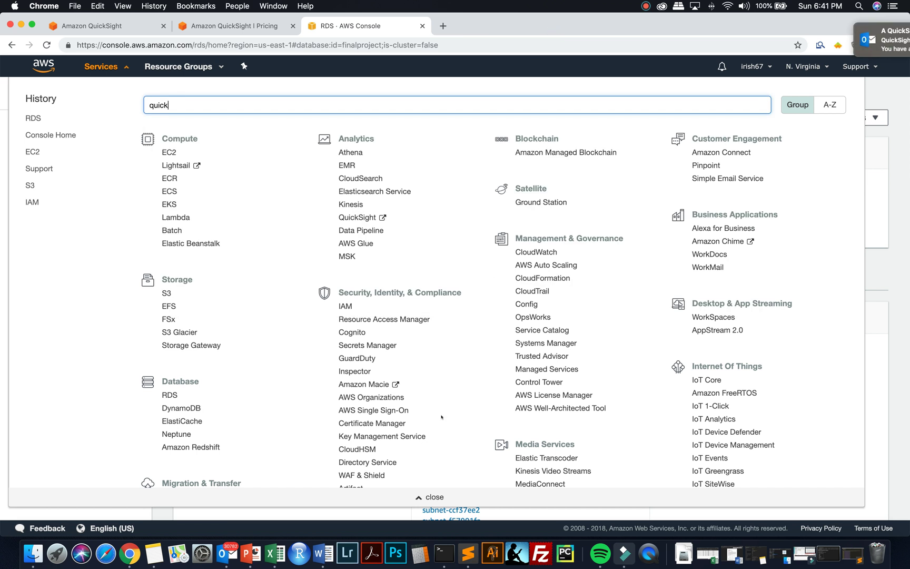
- In Outlook, follow the newest 'QuickSight dashboard has been shared' email to the Telco Churn Analysis dashboard
{"action": "left_click", "coordinate": [229, 543]}
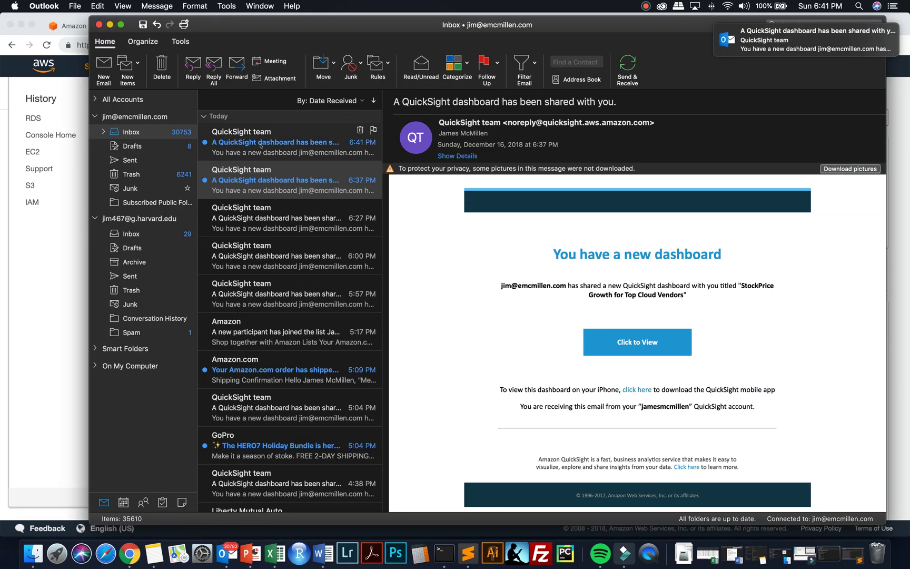
{"action": "left_click", "coordinate": [260, 146]}
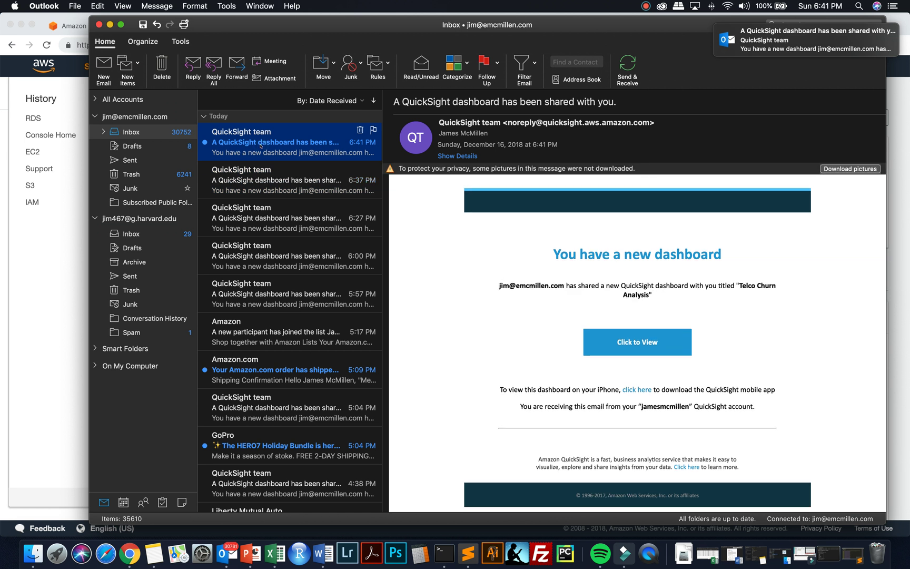
{"action": "left_click", "coordinate": [630, 342]}
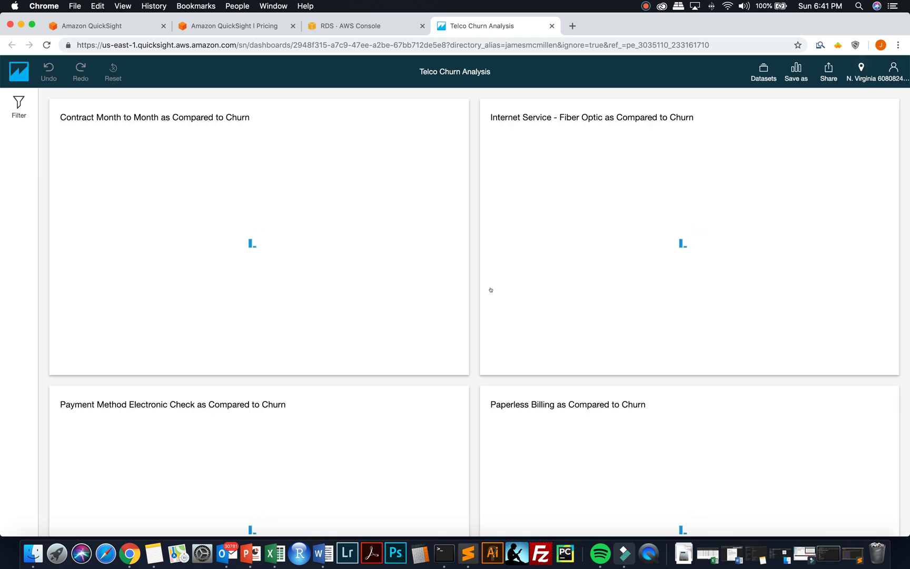
- Look over the Telco Churn Analysis dashboard, then return to the QuickSight home page
{"action": "scroll", "coordinate": [491, 289], "scroll_direction": "down", "scroll_amount": 15}
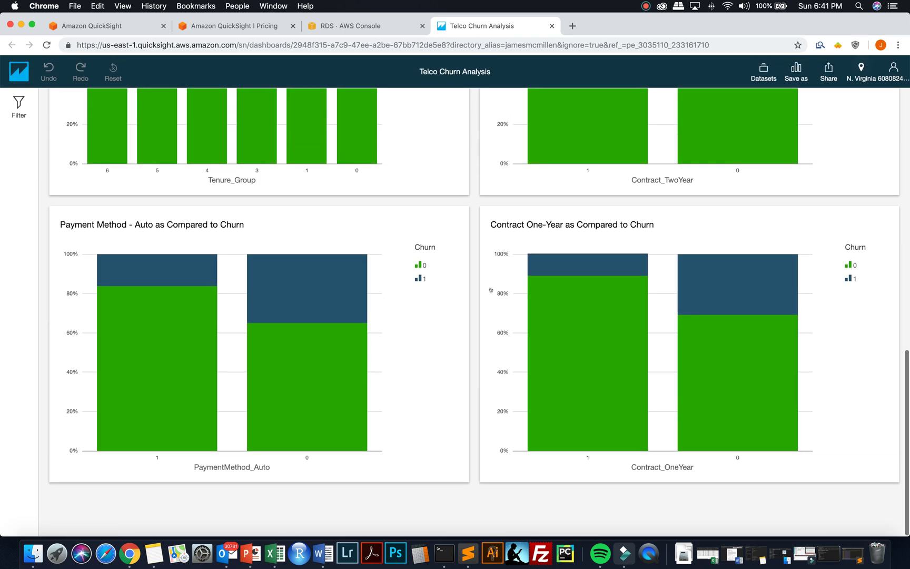
{"action": "scroll", "coordinate": [491, 290], "scroll_direction": "up", "scroll_amount": 12}
{"action": "scroll", "coordinate": [491, 289], "scroll_direction": "down", "scroll_amount": 11}
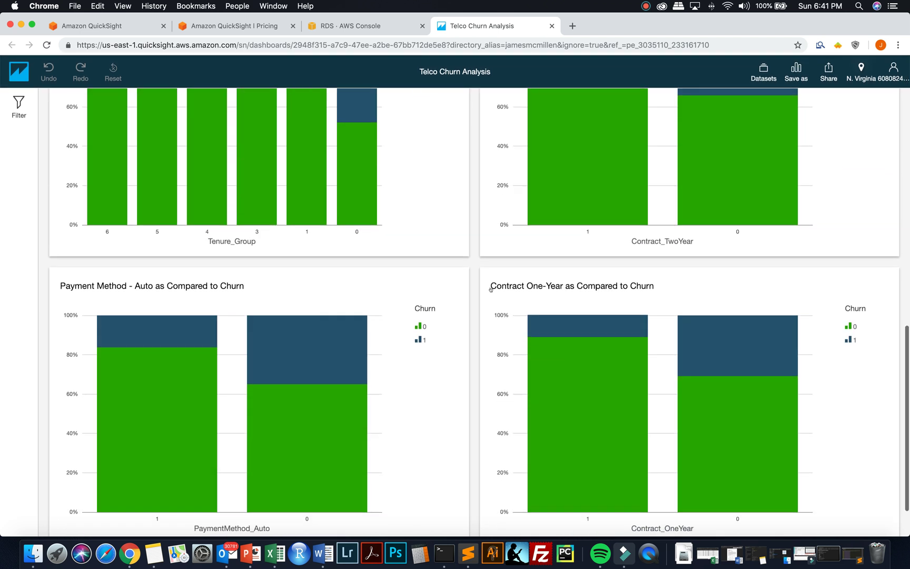
{"action": "scroll", "coordinate": [491, 289], "scroll_direction": "up", "scroll_amount": 12}
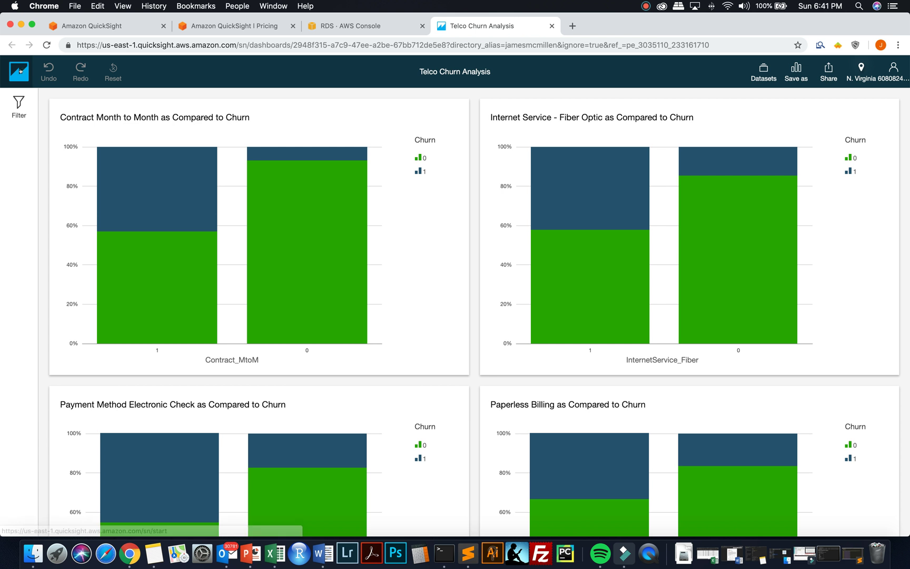
{"action": "left_click", "coordinate": [20, 70]}
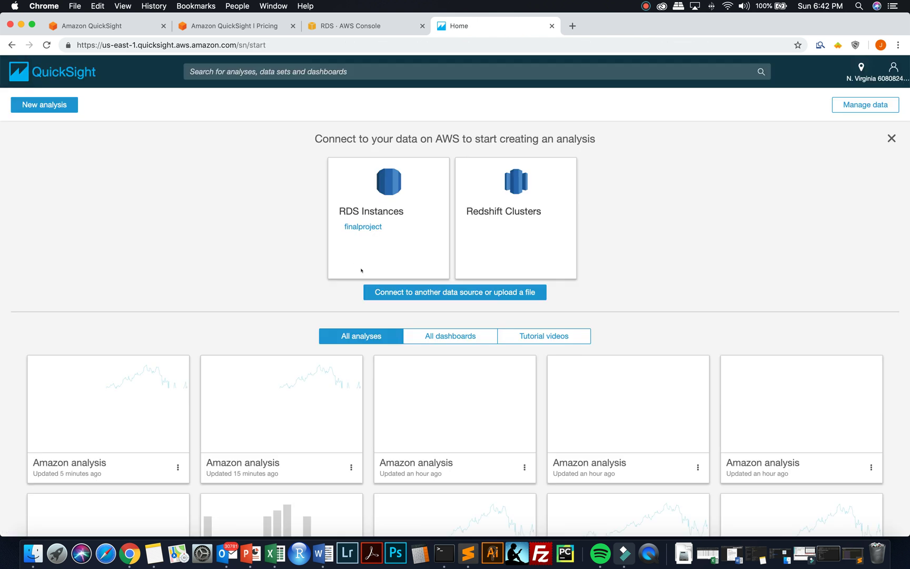
- Reopen the most recently updated Amazon analysis from the home page
{"action": "scroll", "coordinate": [408, 302], "scroll_direction": "down", "scroll_amount": 2}
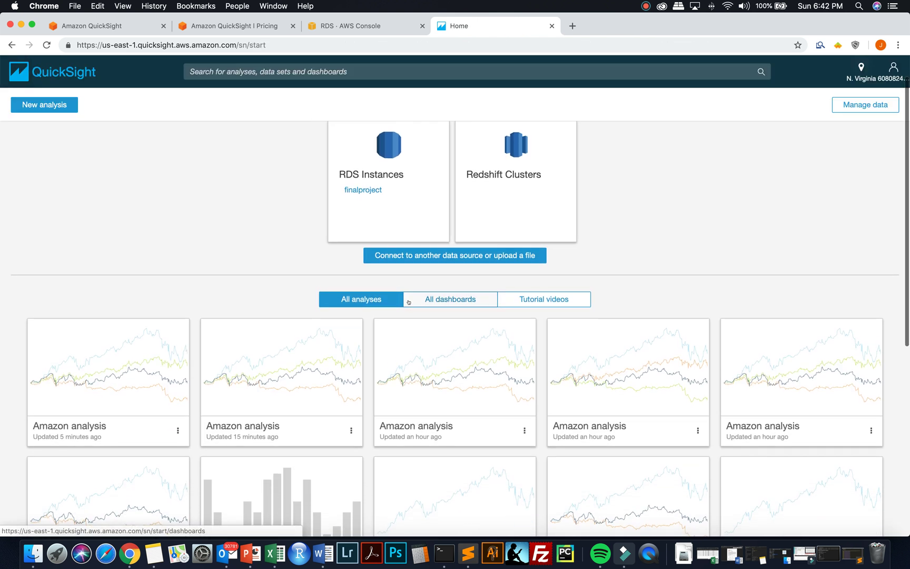
{"action": "scroll", "coordinate": [409, 302], "scroll_direction": "down", "scroll_amount": 5}
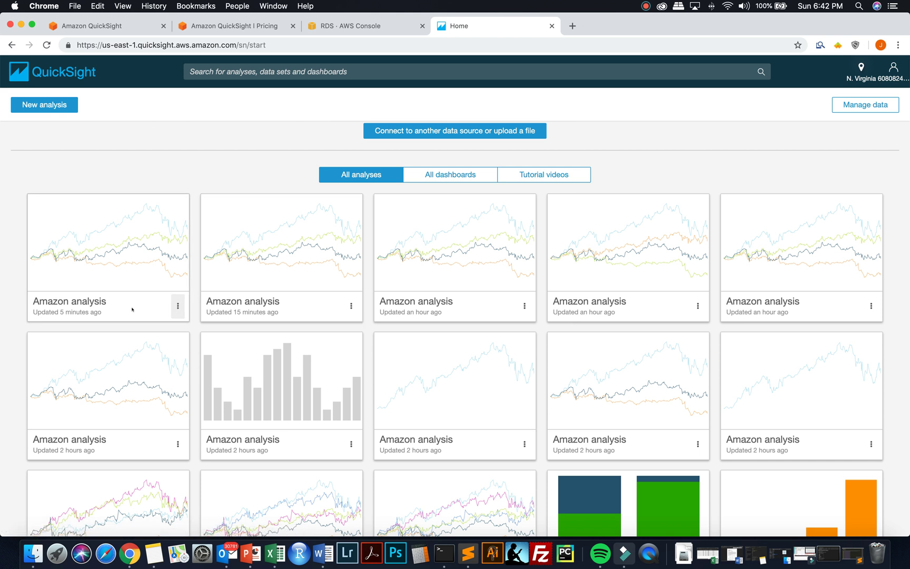
{"action": "left_click", "coordinate": [117, 265]}
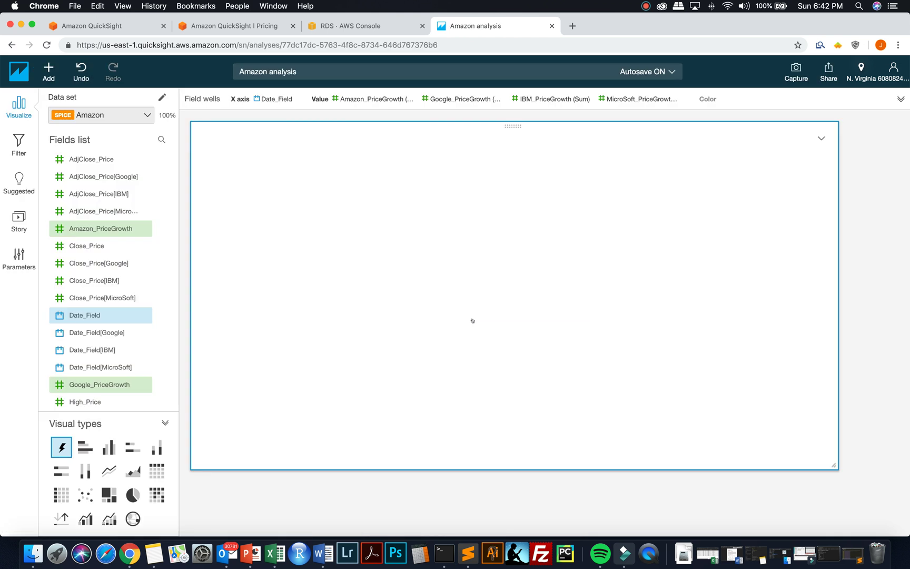